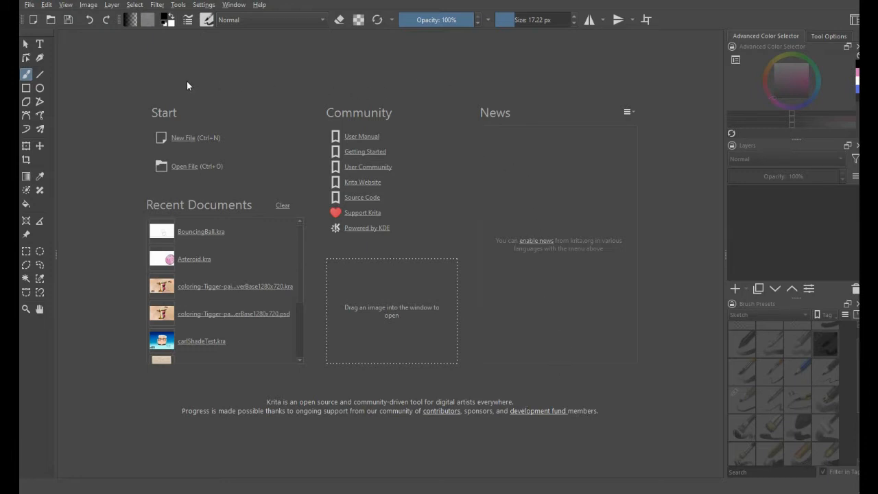
# Create a new document with the predefined YoutubeHD size of 1280 × 720 pixels.
pyautogui.click(34, 21)
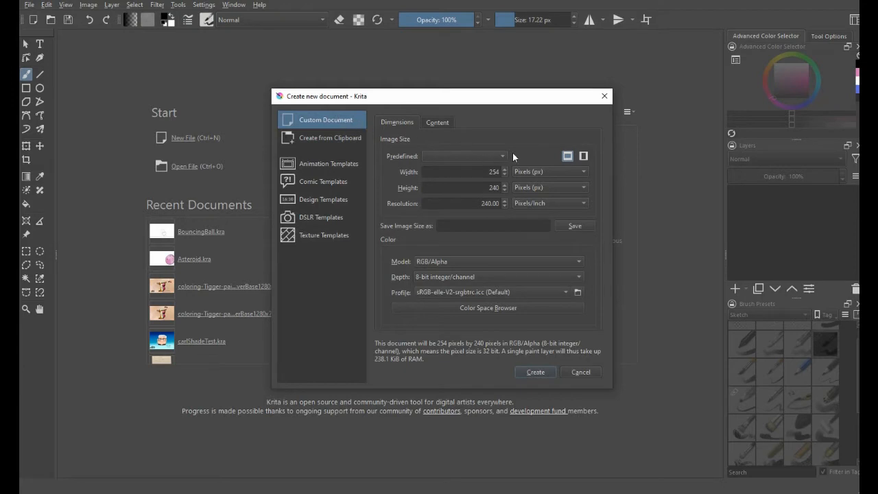
pyautogui.click(456, 155)
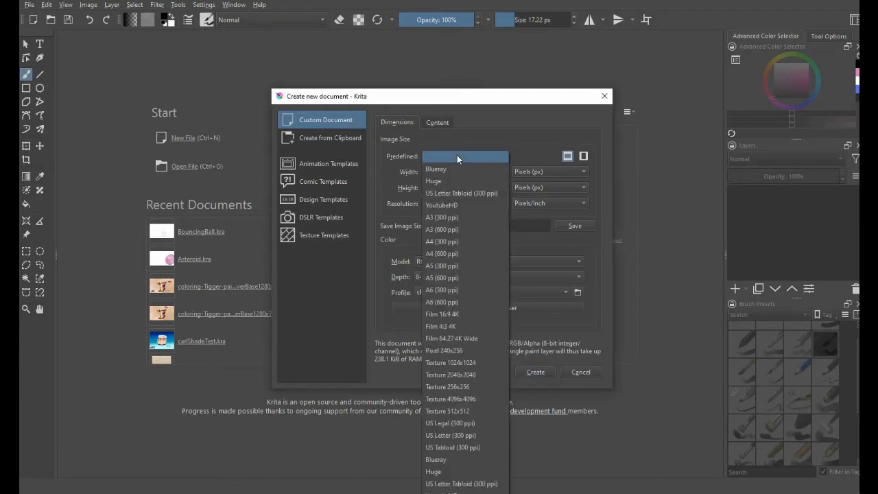
pyautogui.click(451, 209)
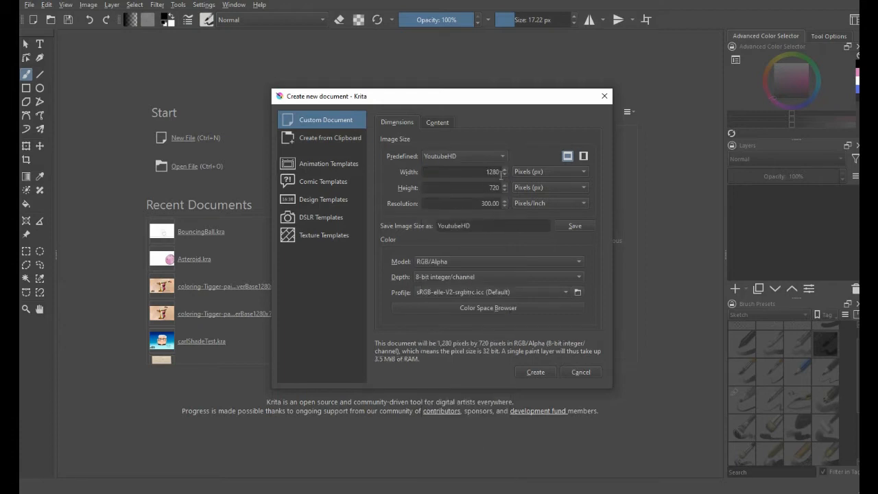
pyautogui.click(535, 372)
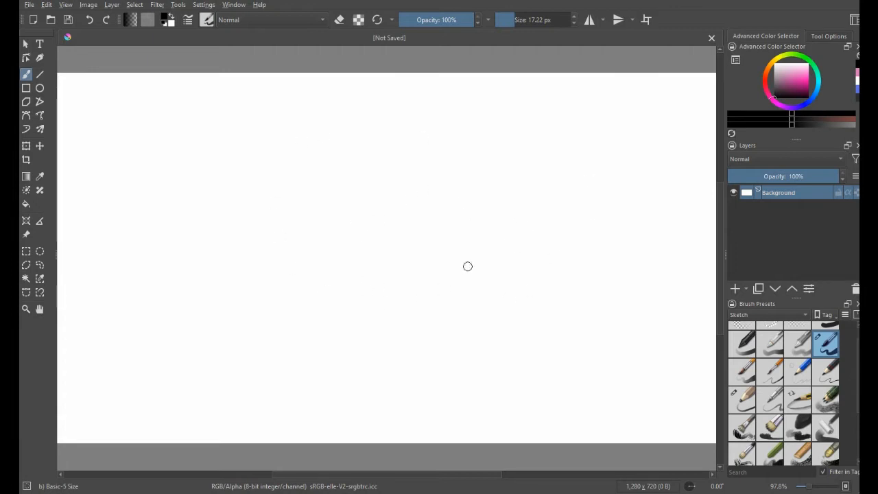
# Switch the workspace to Animation.
pyautogui.click(234, 5)
pyautogui.moveTo(245, 40)
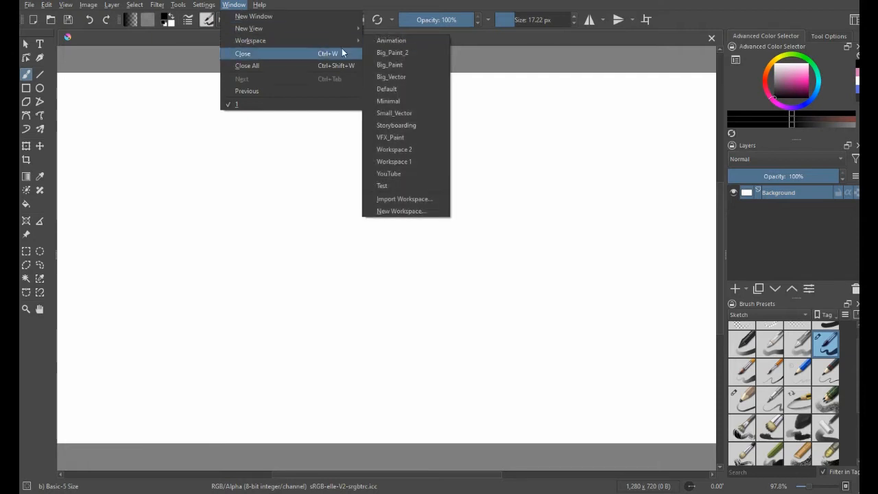
pyautogui.click(392, 42)
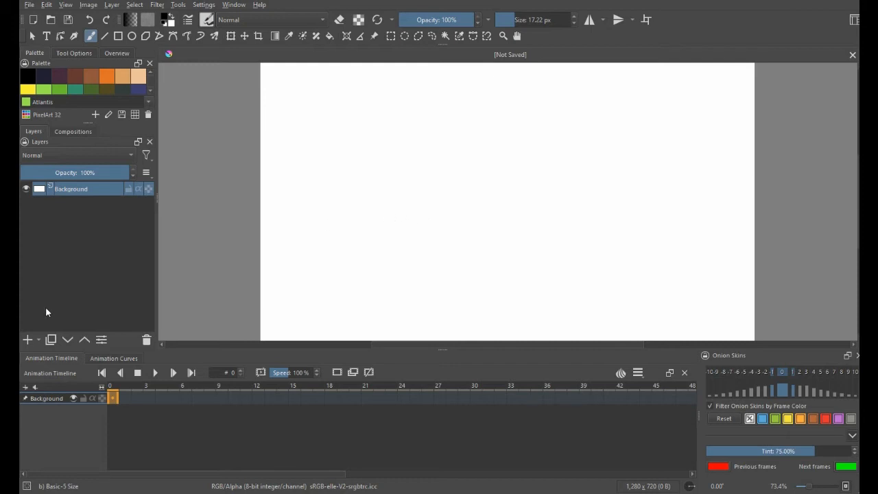
# Add a new paint layer above the Background layer.
pyautogui.click(27, 340)
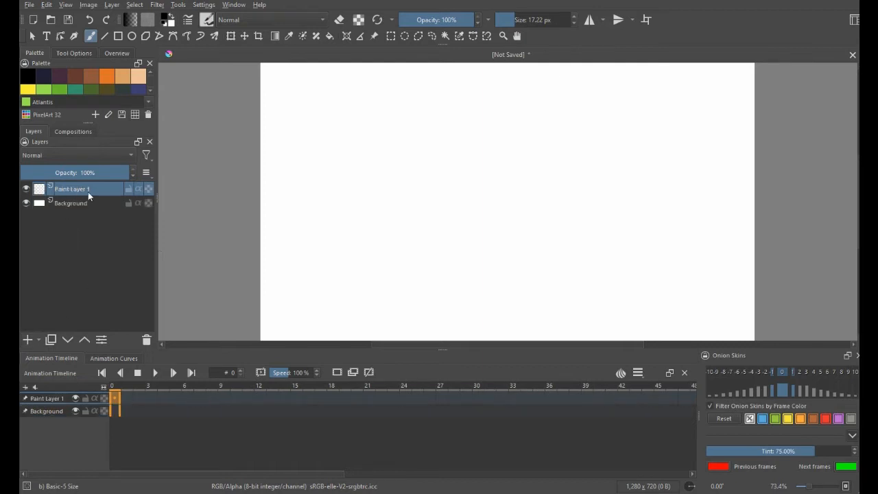
pyautogui.moveTo(88, 193)
pyautogui.press('1')
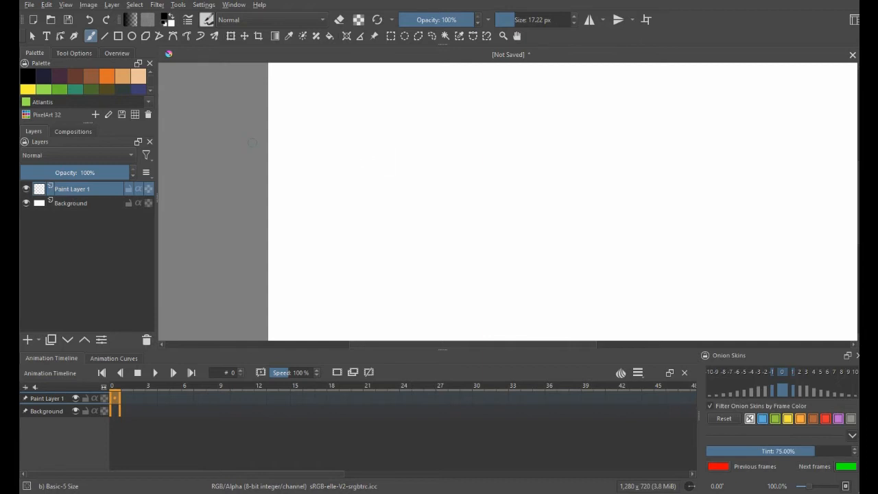
pyautogui.scroll(-1, 249, 143)
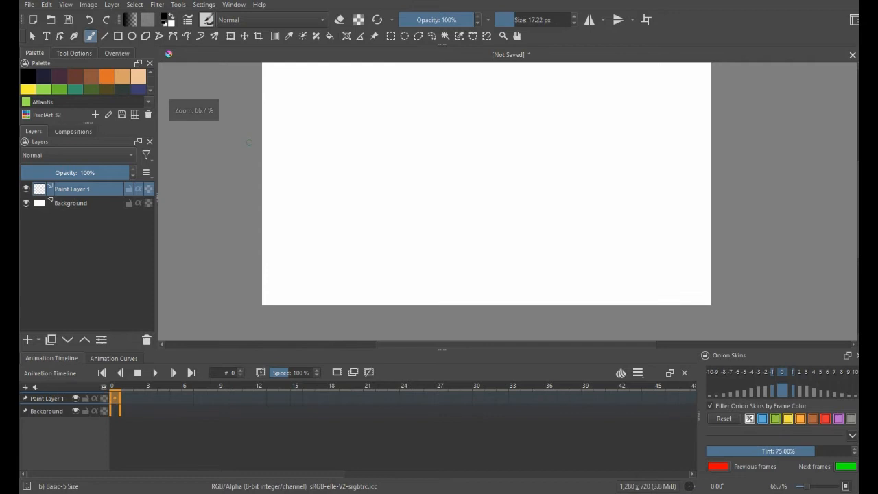
pyautogui.moveTo(333, 156); pyautogui.dragTo(323, 178)
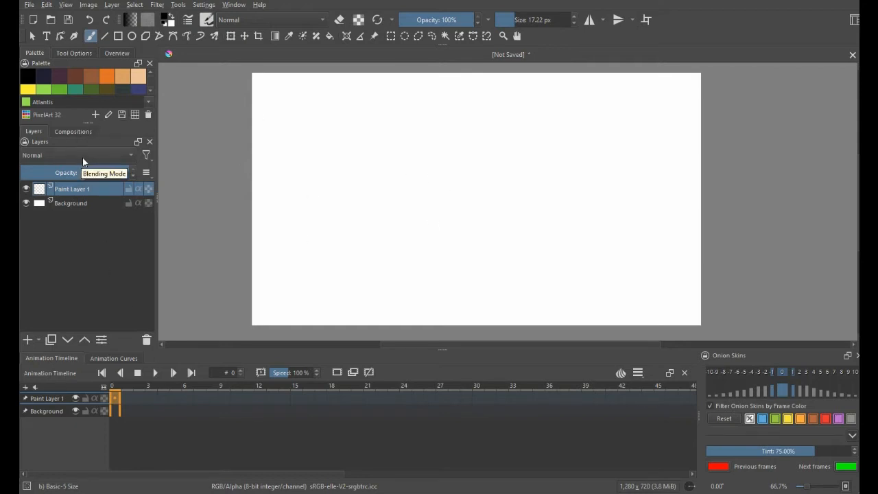
# Choose the Basic-5 Size brush preset and set the painting colour to Black from the palette.
pyautogui.click(207, 22)
pyautogui.rightClick(471, 160)
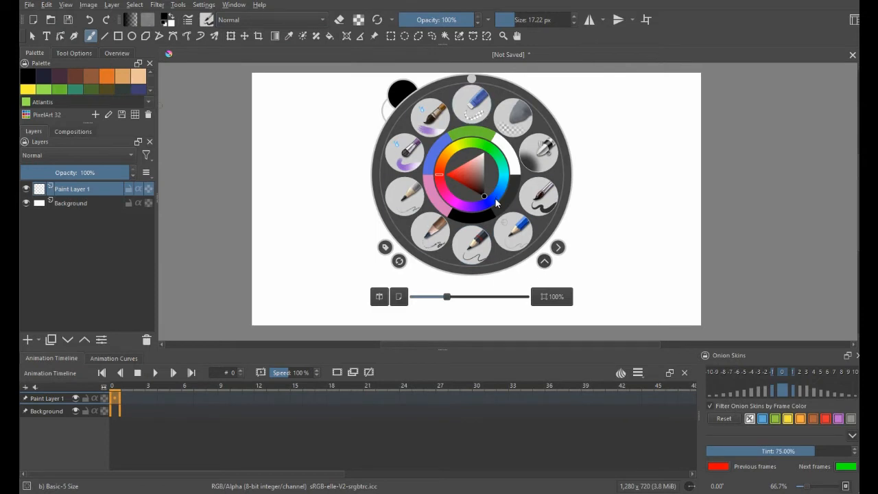
pyautogui.click(545, 198)
pyautogui.click(33, 80)
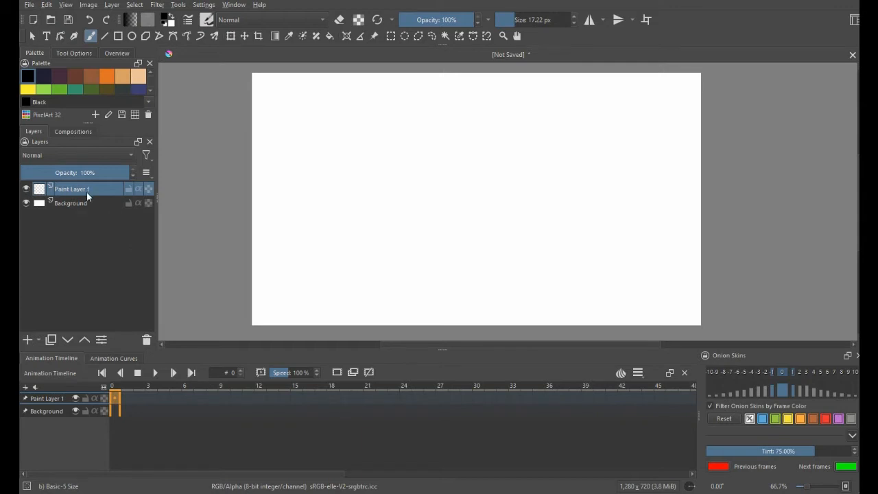
# Hide the Background layer and create a blank frame at frame 0 on Paint Layer 1.
pyautogui.click(26, 203)
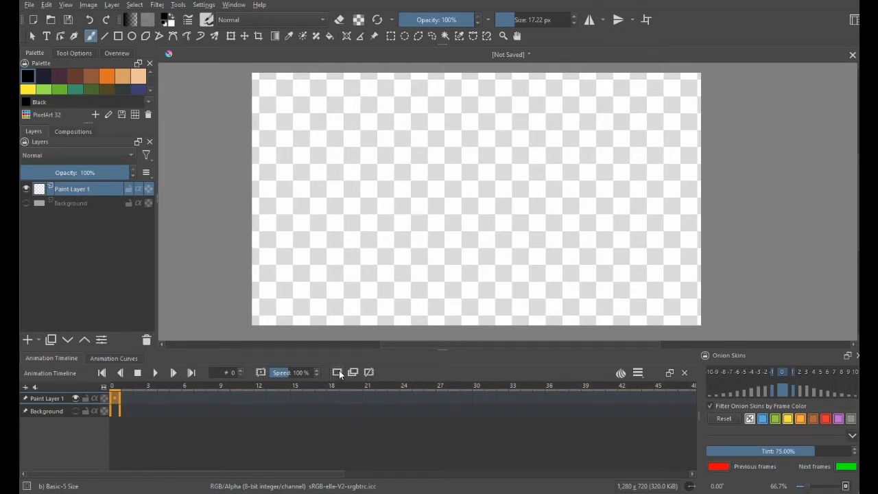
pyautogui.click(339, 373)
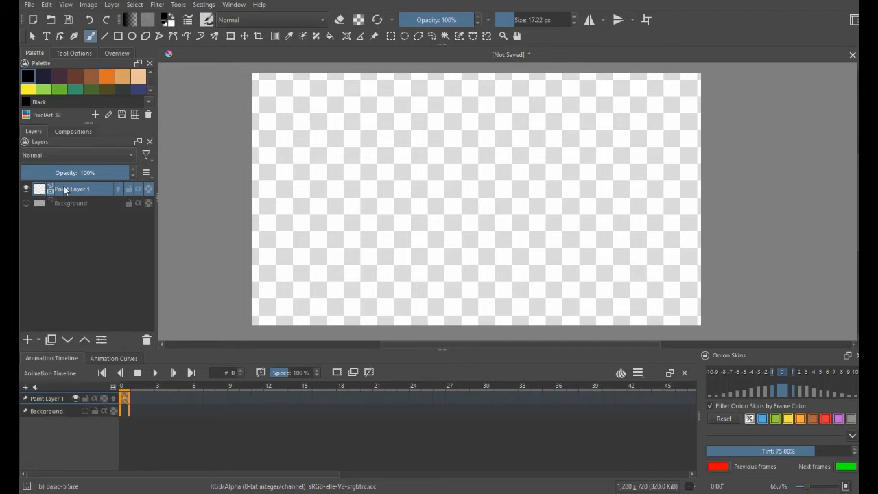
# Replace Paint Layer 1 with a fresh paint layer and give it a blank frame at frame 0.
pyautogui.click(147, 340)
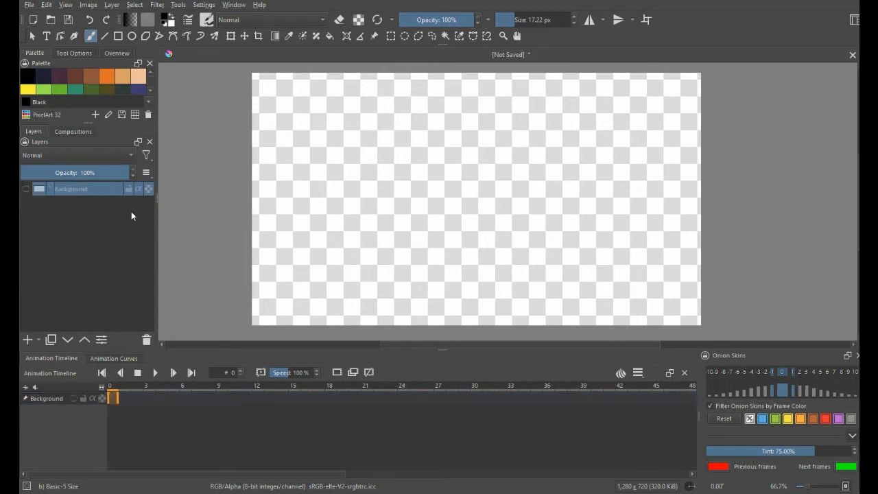
pyautogui.click(28, 340)
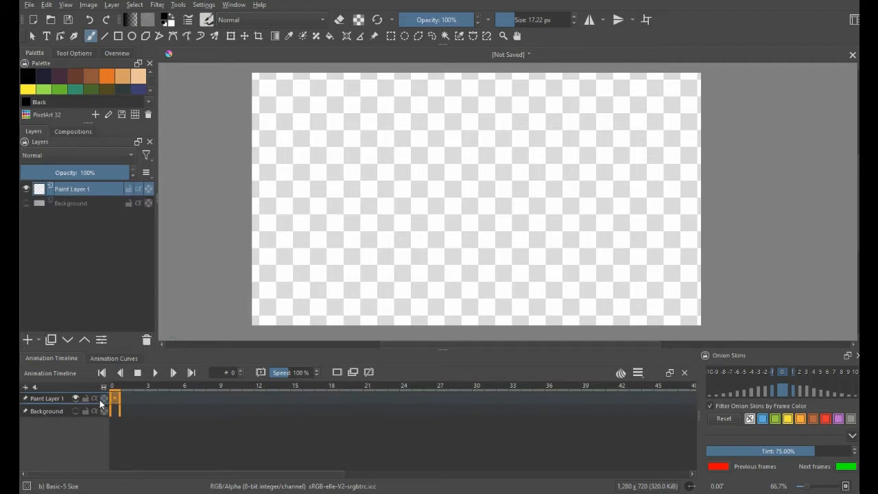
pyautogui.click(338, 373)
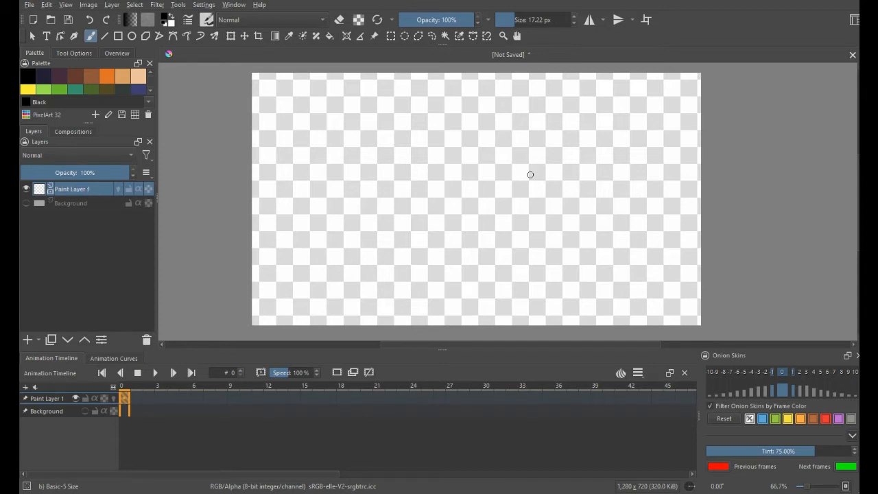
# Toggle the onion skins of Paint Layer 1 on and off.
pyautogui.click(114, 398)
pyautogui.click(113, 399)
pyautogui.click(112, 399)
pyautogui.click(114, 398)
pyautogui.click(114, 400)
pyautogui.click(113, 398)
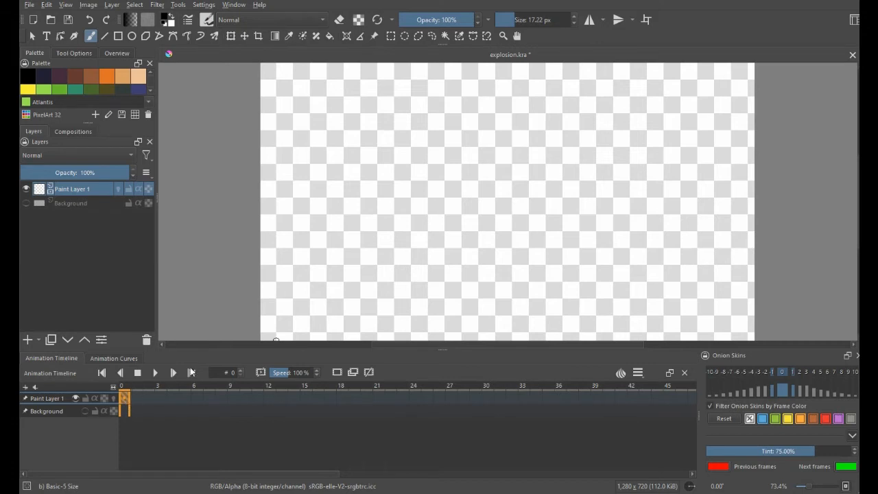
# Draw a small black zigzag in the canvas's lower-left corner on frame 0 and set auto-keying to AutoKey Blank.
pyautogui.moveTo(266, 330); pyautogui.dragTo(276, 337)
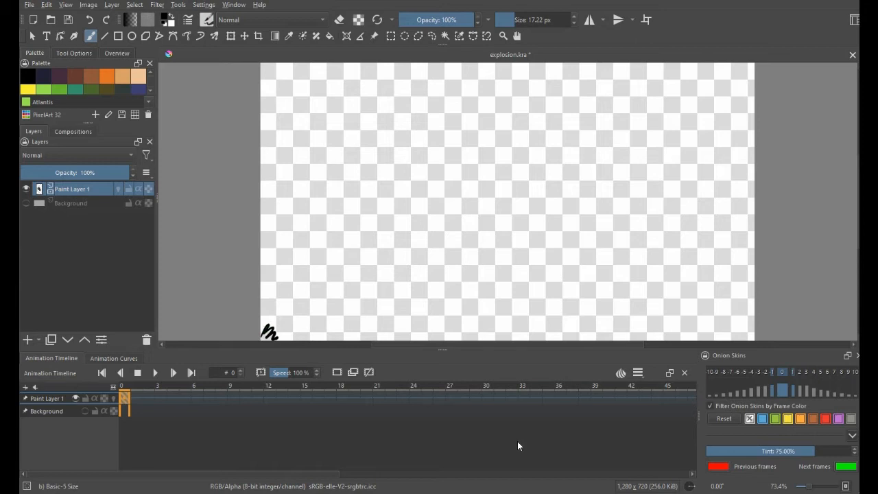
pyautogui.click(637, 373)
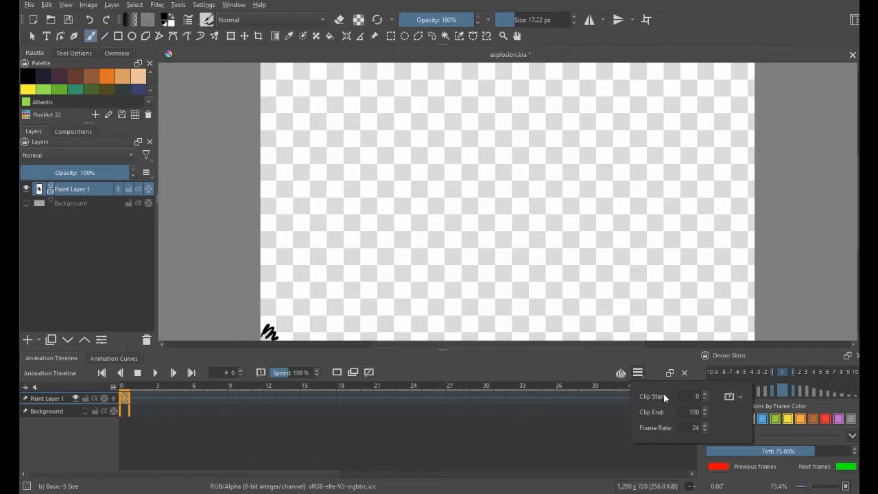
pyautogui.click(741, 397)
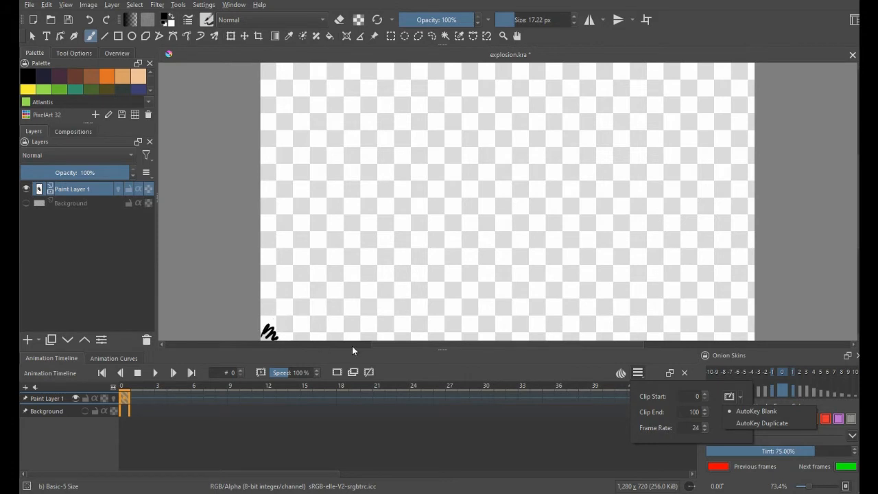
pyautogui.click(758, 411)
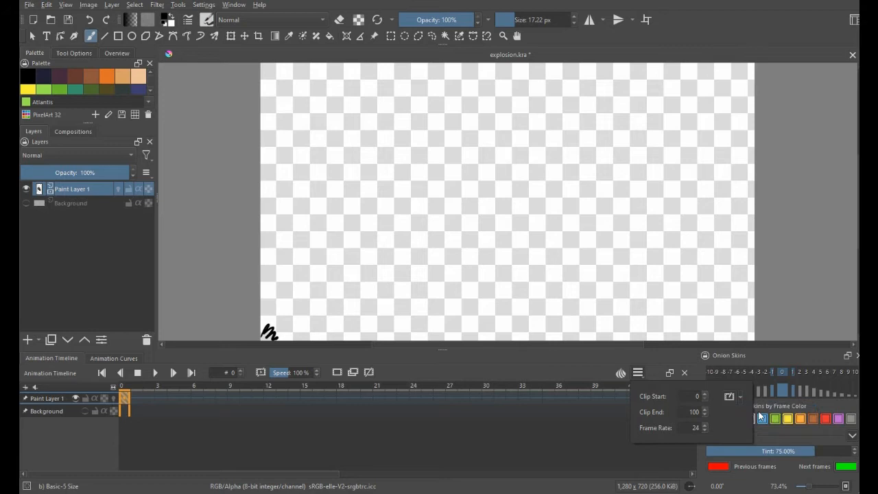
pyautogui.click(613, 422)
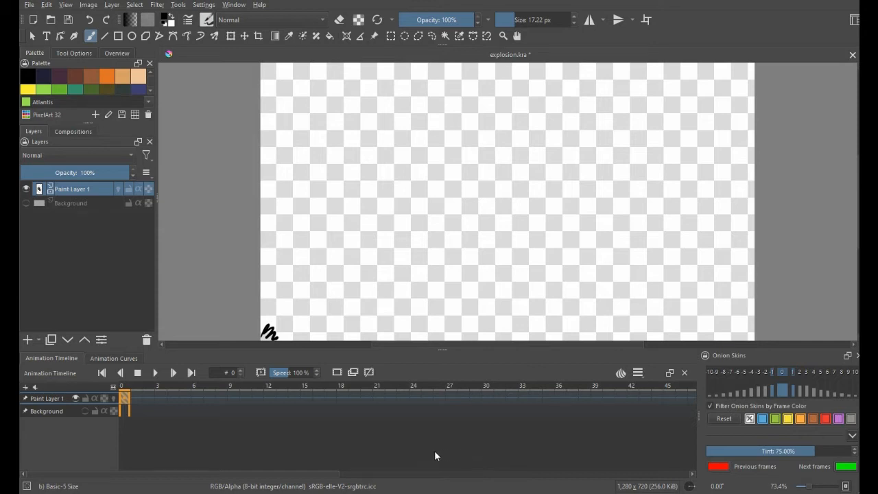
# Draw progressively larger zigzag blast outlines spreading from the canvas's lower-left corner on frames 2, 4 and 6 of Paint Layer 1.
pyautogui.click(151, 396)
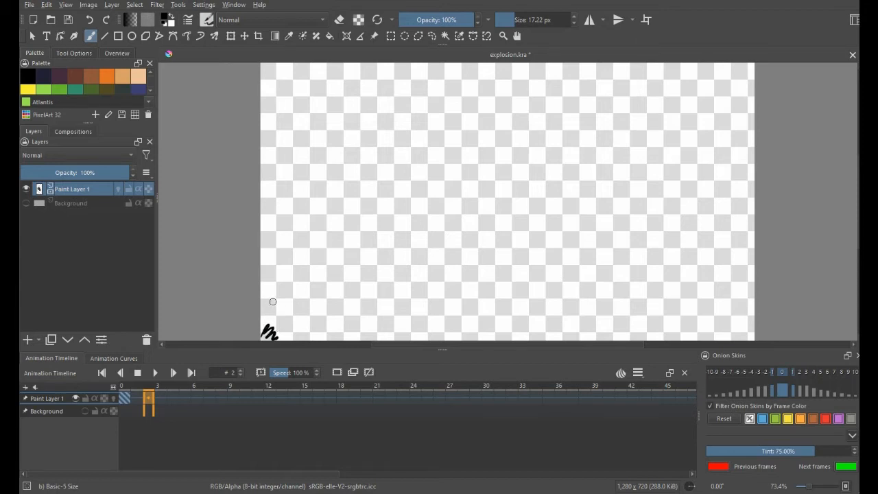
pyautogui.moveTo(262, 321)
pyautogui.mouseDown()
pyautogui.moveTo(275, 301)
pyautogui.moveTo(294, 313)
pyautogui.moveTo(296, 340)
pyautogui.mouseUp()
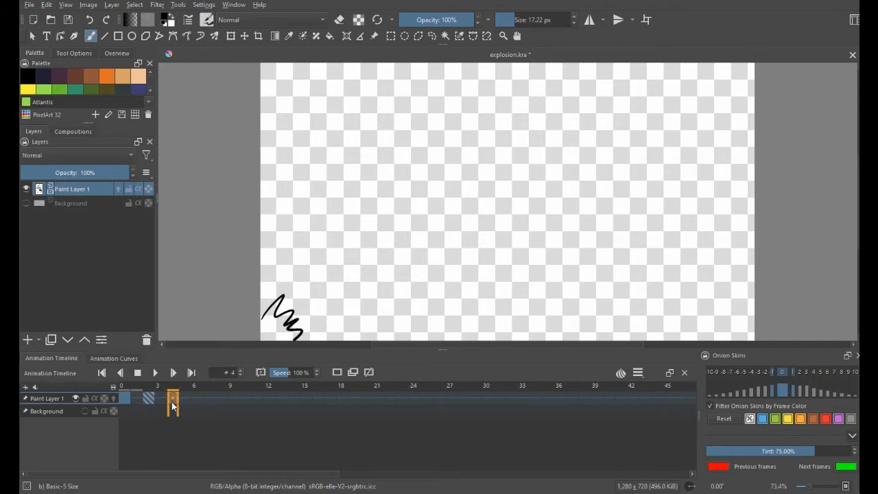
pyautogui.moveTo(262, 299)
pyautogui.mouseDown()
pyautogui.moveTo(288, 261)
pyautogui.moveTo(304, 288)
pyautogui.moveTo(336, 301)
pyautogui.moveTo(322, 321)
pyautogui.moveTo(368, 338)
pyautogui.mouseUp()
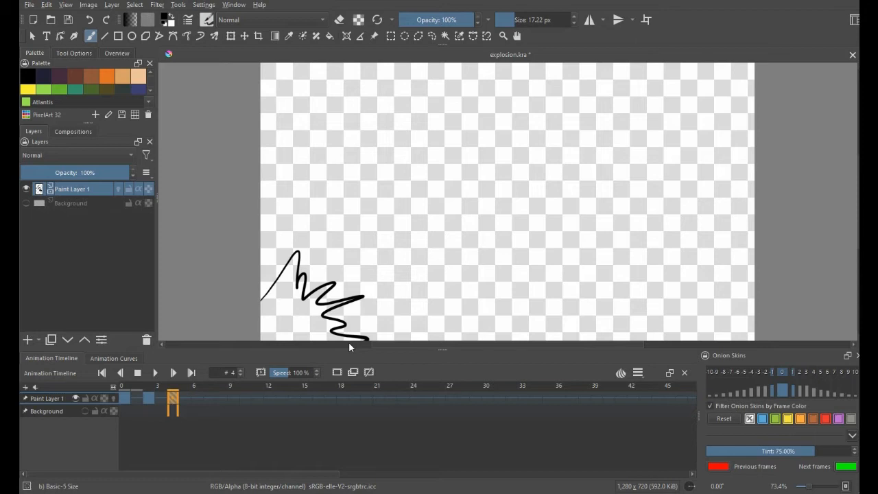
pyautogui.click(198, 398)
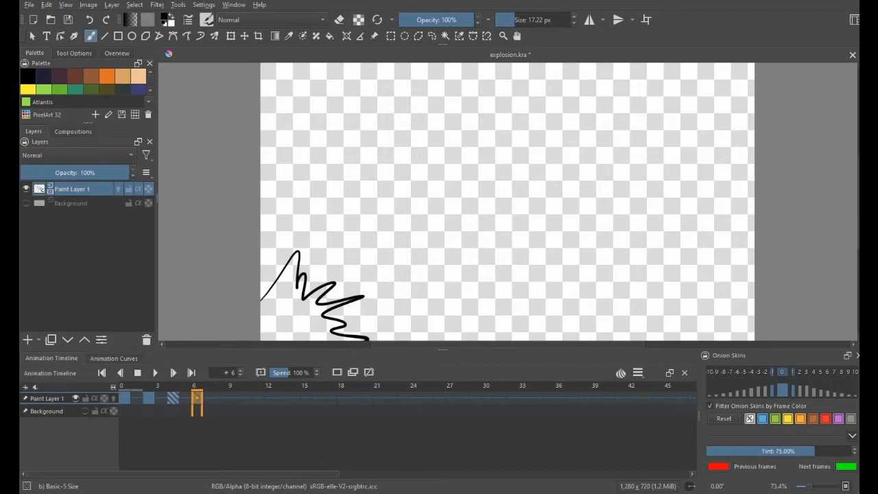
pyautogui.moveTo(260, 239)
pyautogui.mouseDown()
pyautogui.moveTo(317, 194)
pyautogui.moveTo(420, 214)
pyautogui.moveTo(419, 274)
pyautogui.moveTo(436, 324)
pyautogui.moveTo(481, 337)
pyautogui.mouseUp()
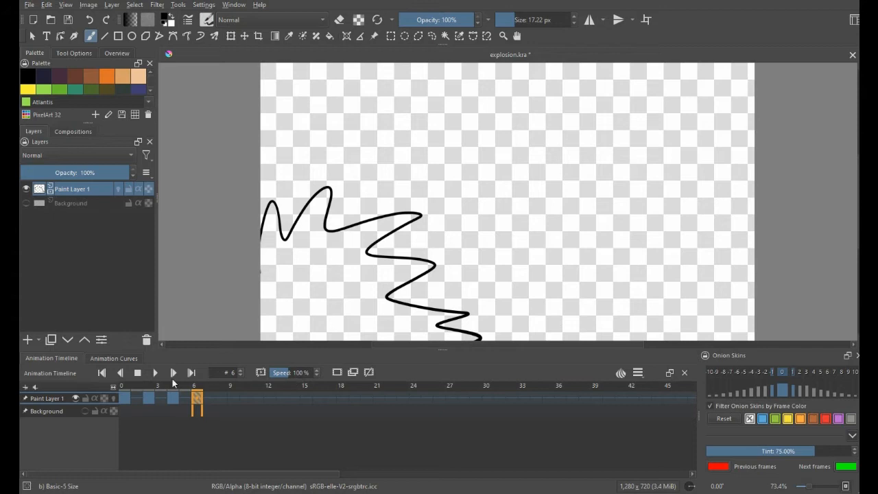
# Turn on onion skins for Paint Layer 1 and scrub through the frames to compare neighbouring drawings.
pyautogui.click(113, 398)
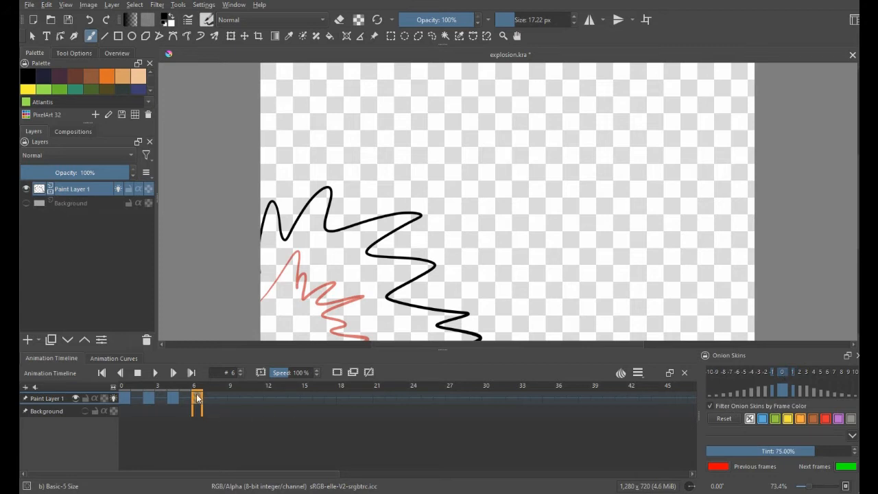
pyautogui.moveTo(193, 389)
pyautogui.mouseDown()
pyautogui.moveTo(172, 390)
pyautogui.moveTo(194, 391)
pyautogui.mouseUp()
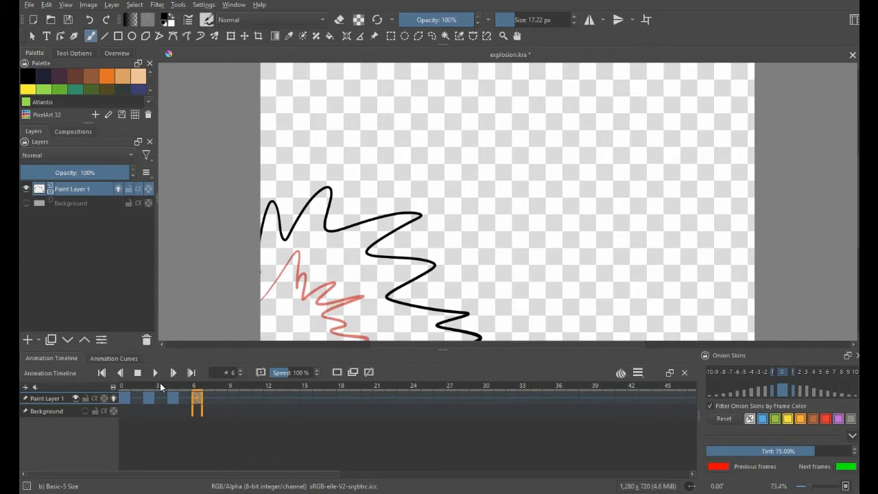
pyautogui.click(173, 385)
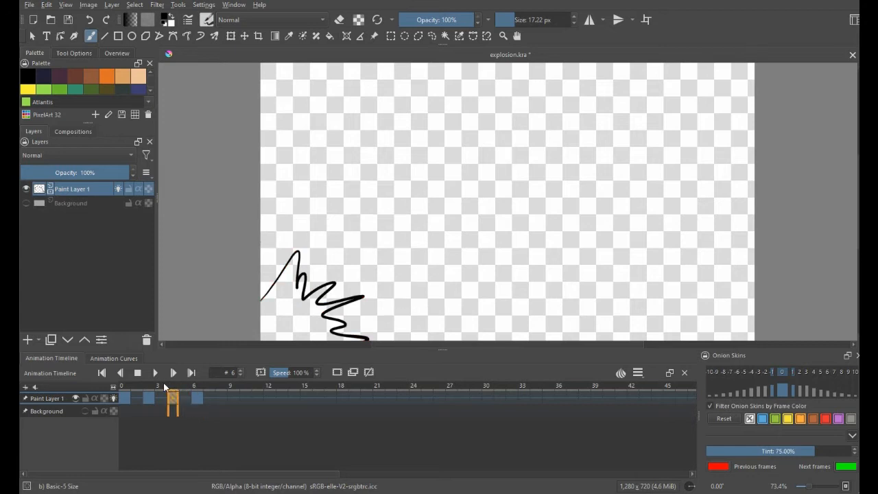
pyautogui.click(136, 386)
pyautogui.moveTo(144, 385)
pyautogui.mouseDown()
pyautogui.moveTo(208, 390)
pyautogui.moveTo(136, 385)
pyautogui.moveTo(197, 388)
pyautogui.moveTo(172, 391)
pyautogui.mouseUp()
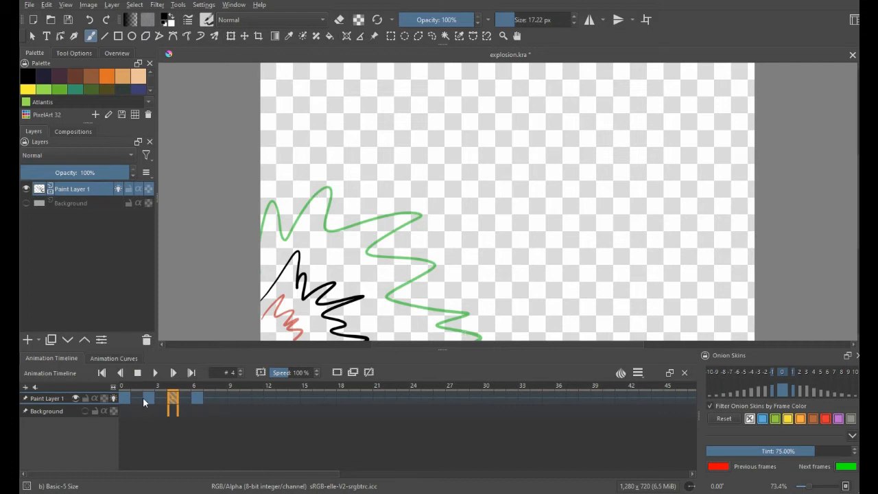
# Draw a second, smaller zigzag outline inside the large one on frame 6.
pyautogui.click(199, 384)
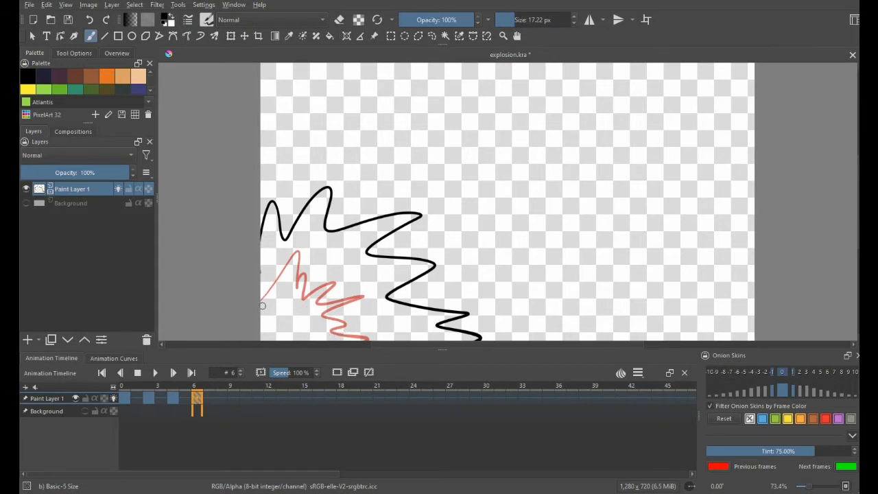
pyautogui.moveTo(262, 305)
pyautogui.mouseDown()
pyautogui.moveTo(304, 275)
pyautogui.moveTo(326, 308)
pyautogui.moveTo(317, 319)
pyautogui.moveTo(322, 329)
pyautogui.moveTo(348, 335)
pyautogui.mouseUp()
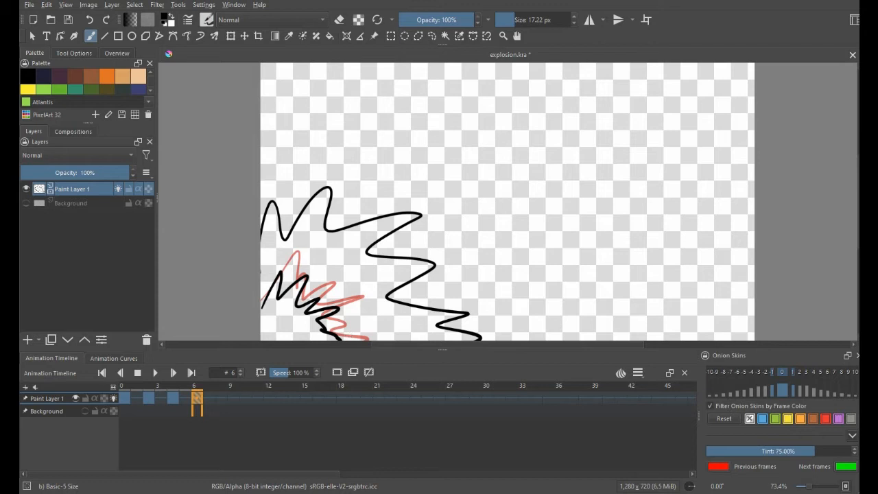
# Draw a large zigzag blast outline on frame 8, with a medium and a tiny zigzag nested inside it toward the lower-left corner.
pyautogui.click(220, 395)
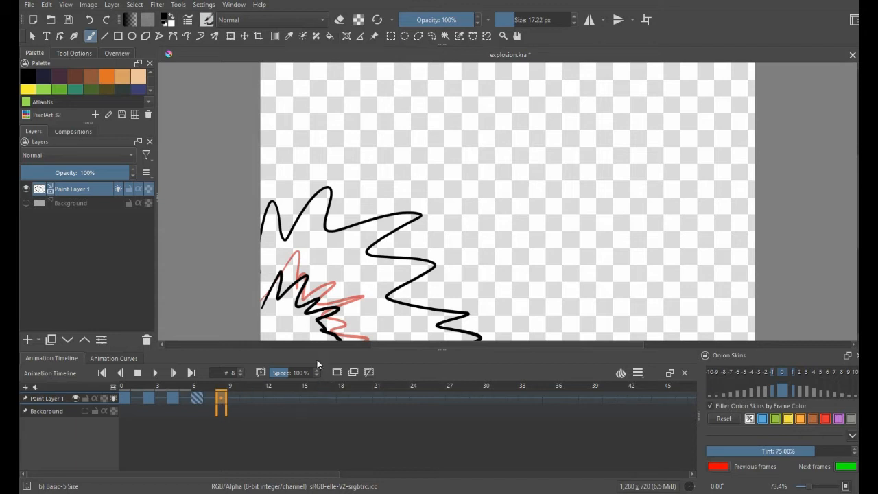
pyautogui.moveTo(263, 178)
pyautogui.mouseDown()
pyautogui.moveTo(298, 123)
pyautogui.moveTo(332, 135)
pyautogui.moveTo(397, 194)
pyautogui.moveTo(501, 220)
pyautogui.moveTo(567, 336)
pyautogui.mouseUp()
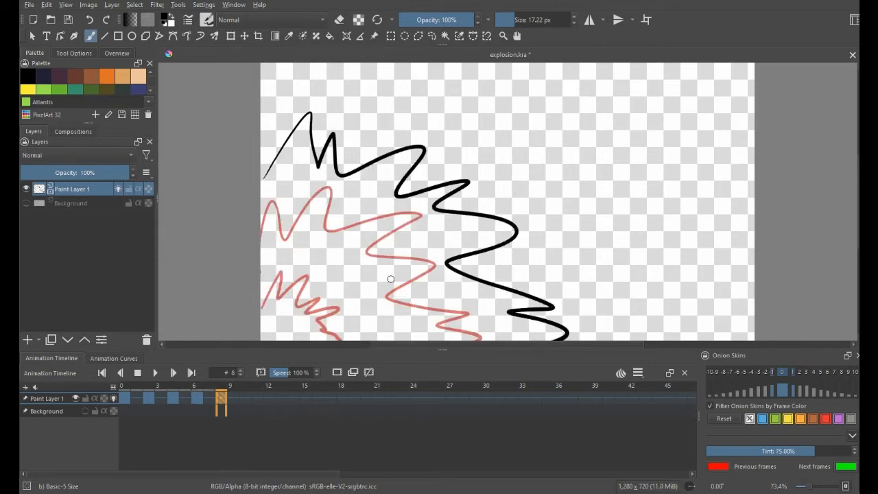
pyautogui.moveTo(261, 272)
pyautogui.mouseDown()
pyautogui.moveTo(293, 232)
pyautogui.moveTo(325, 276)
pyautogui.moveTo(393, 310)
pyautogui.moveTo(385, 338)
pyautogui.mouseUp()
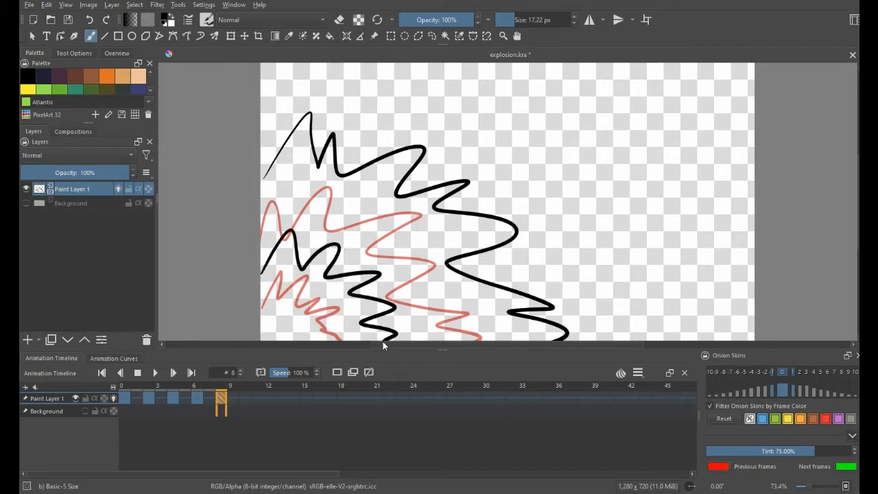
pyautogui.moveTo(261, 330); pyautogui.dragTo(285, 336)
# Copy Paint Layer 1's keyframe from frame 6 to frame 10 as an independent copy and scrub across frames 6 to 10.
pyautogui.click(196, 399)
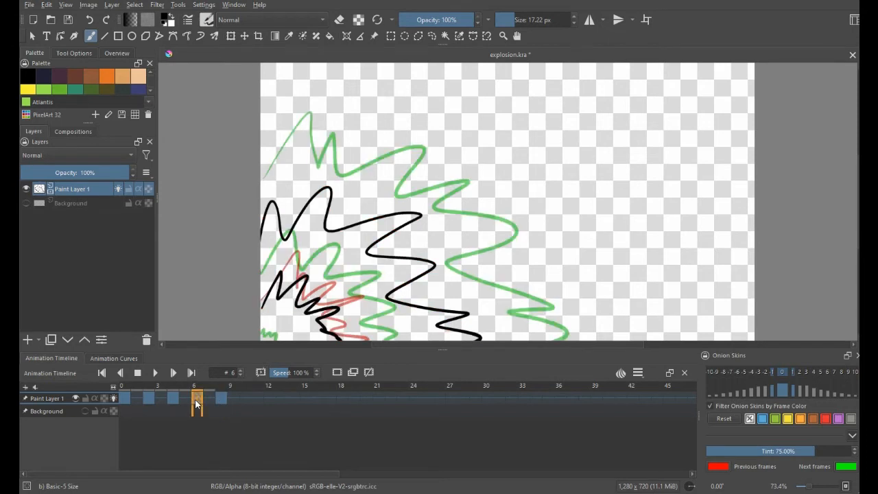
pyautogui.rightClick(197, 404)
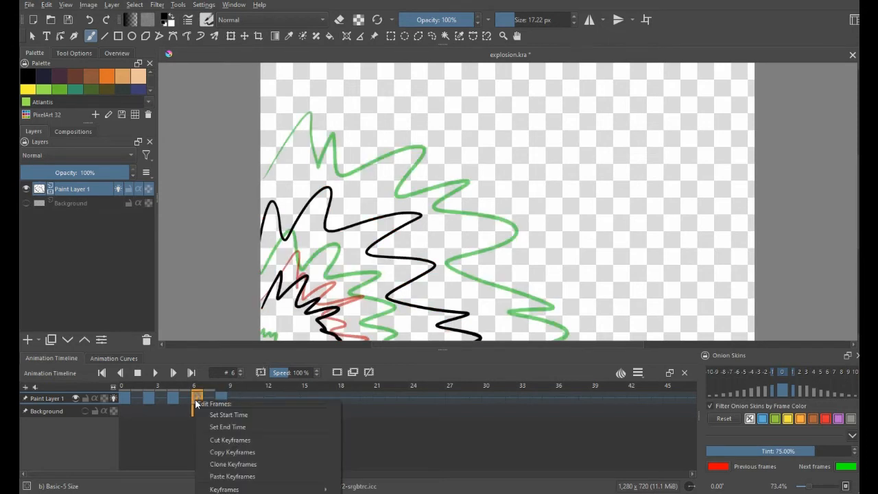
pyautogui.click(234, 453)
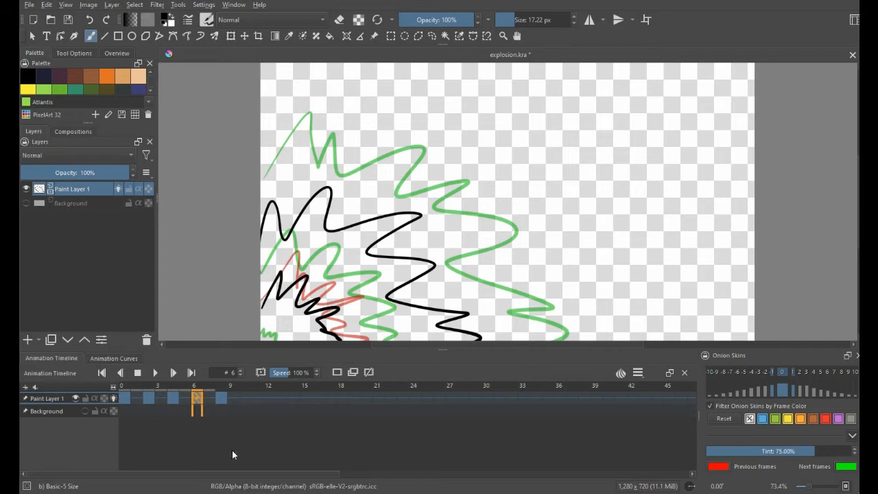
pyautogui.click(246, 398)
pyautogui.rightClick(247, 403)
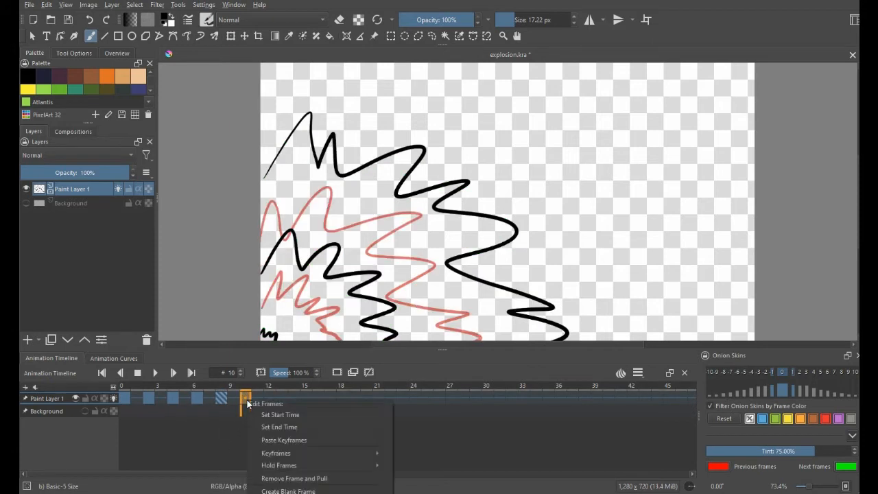
pyautogui.click(266, 439)
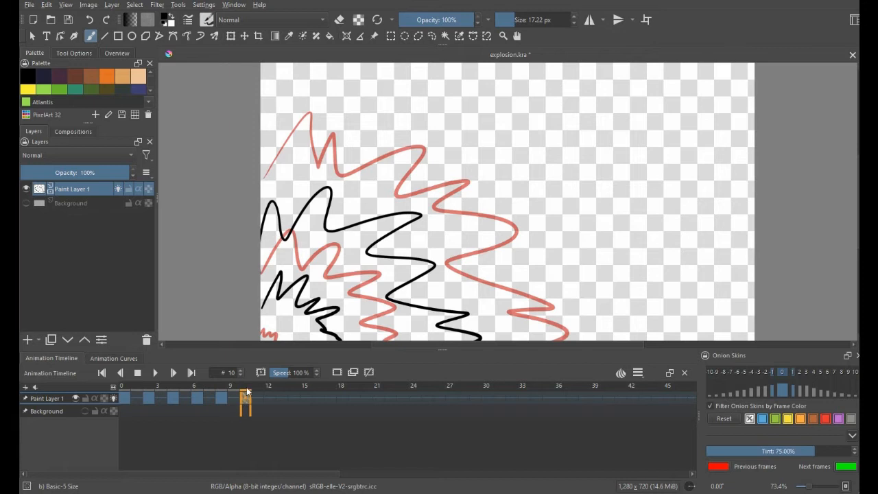
pyautogui.moveTo(248, 390)
pyautogui.mouseDown()
pyautogui.moveTo(197, 385)
pyautogui.moveTo(251, 393)
pyautogui.moveTo(202, 391)
pyautogui.mouseUp()
pyautogui.moveTo(215, 390)
pyautogui.mouseDown()
pyautogui.moveTo(256, 390)
pyautogui.moveTo(152, 387)
pyautogui.moveTo(270, 401)
pyautogui.moveTo(248, 396)
pyautogui.mouseUp()
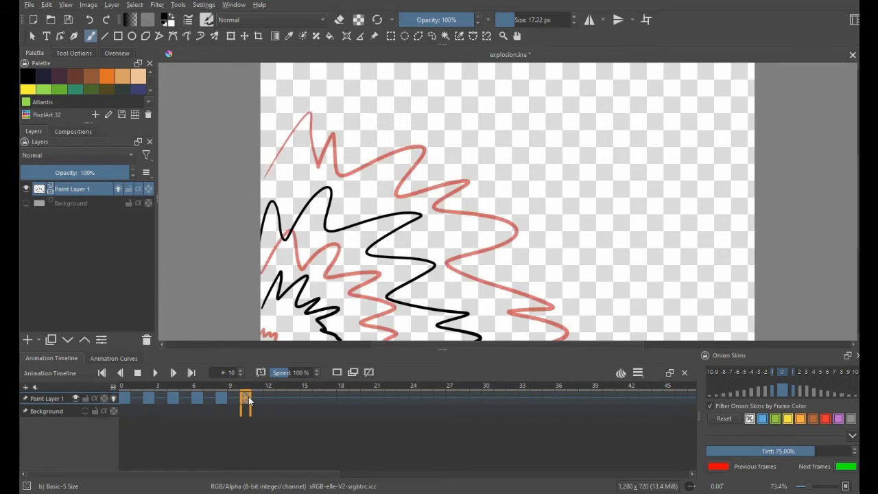
# Clone Paint Layer 1's keyframe from frame 4 onto frame 12.
pyautogui.click(172, 400)
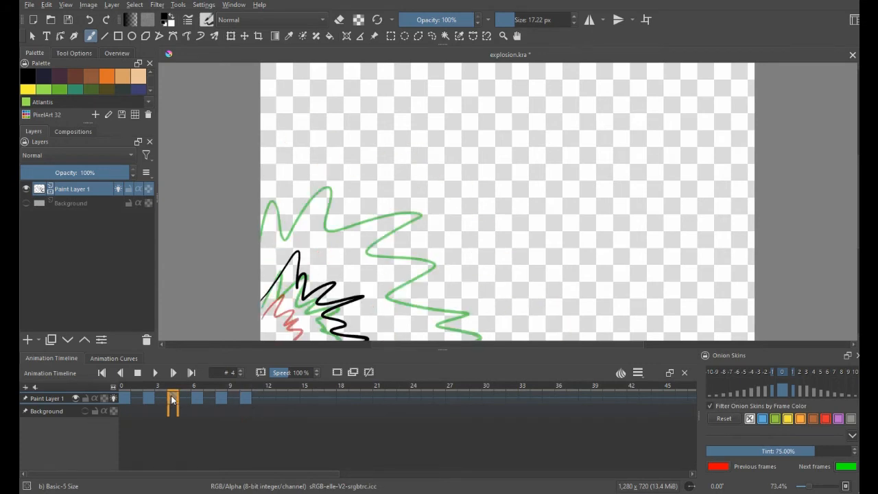
pyautogui.rightClick(172, 400)
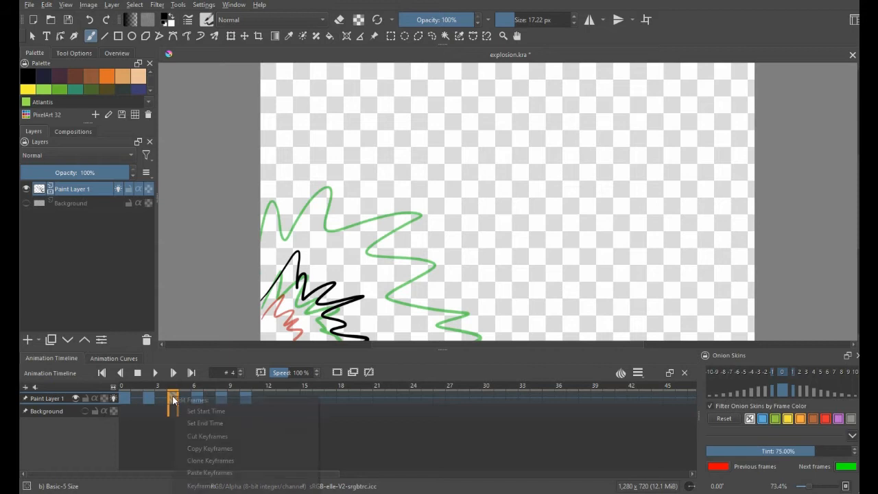
pyautogui.click(215, 458)
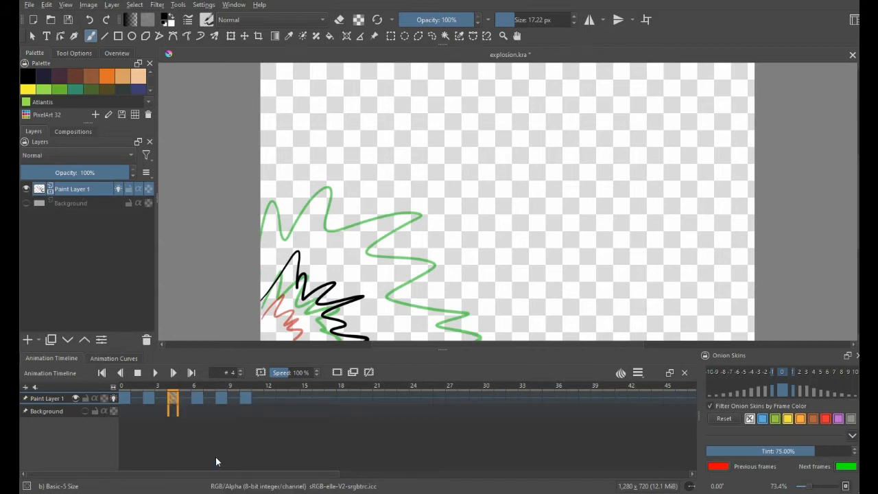
pyautogui.click(268, 386)
pyautogui.rightClick(269, 388)
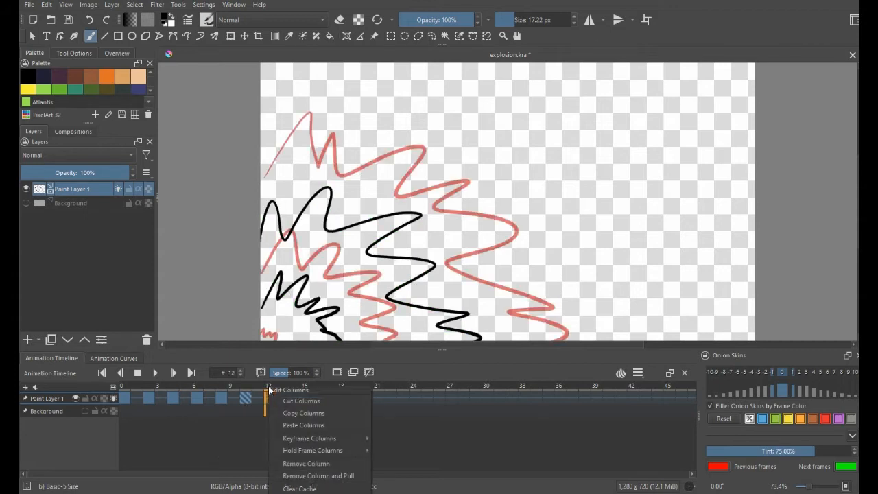
pyautogui.click(288, 425)
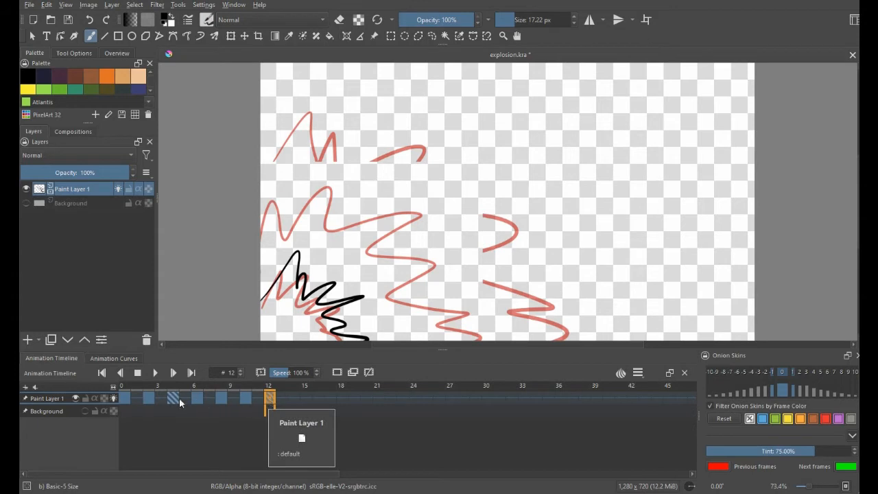
# Turn off Paint Layer 1's onion skins, add a tiny zigzag in frame 4's lower-left corner, and check the clone on frame 12.
pyautogui.click(243, 399)
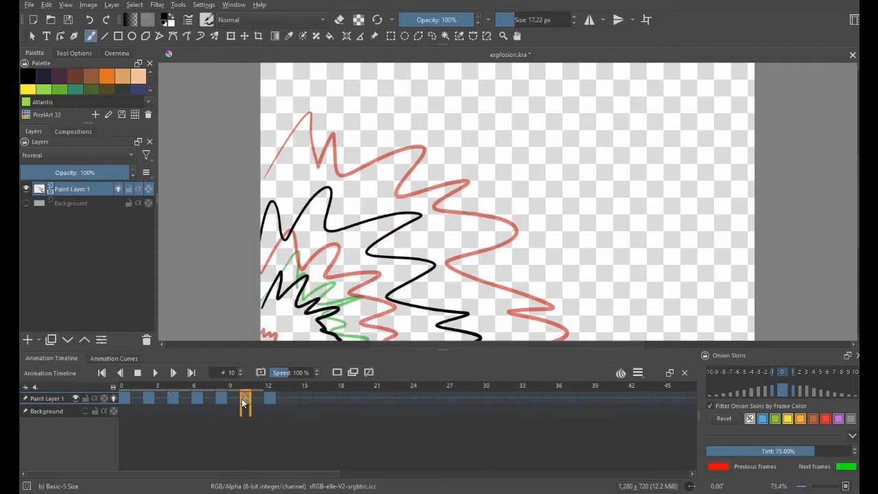
pyautogui.click(197, 399)
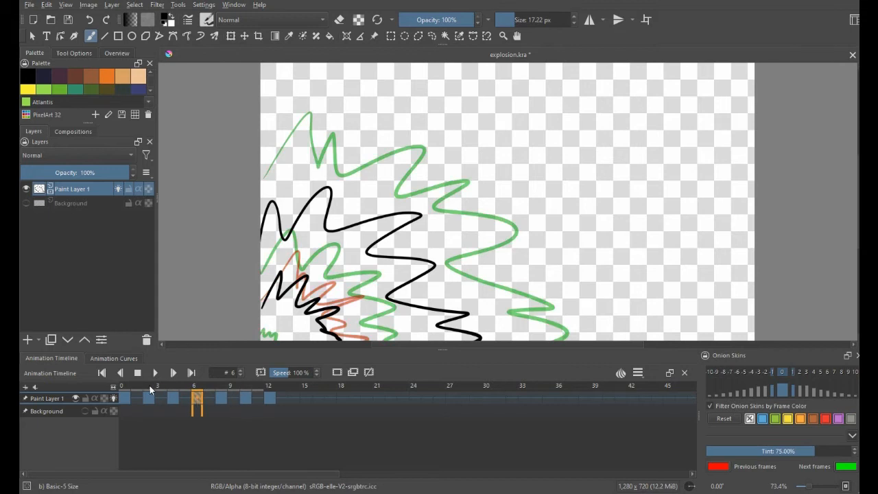
pyautogui.moveTo(125, 388)
pyautogui.mouseDown()
pyautogui.moveTo(257, 396)
pyautogui.moveTo(125, 396)
pyautogui.moveTo(273, 396)
pyautogui.moveTo(196, 396)
pyautogui.moveTo(279, 404)
pyautogui.moveTo(173, 405)
pyautogui.mouseUp()
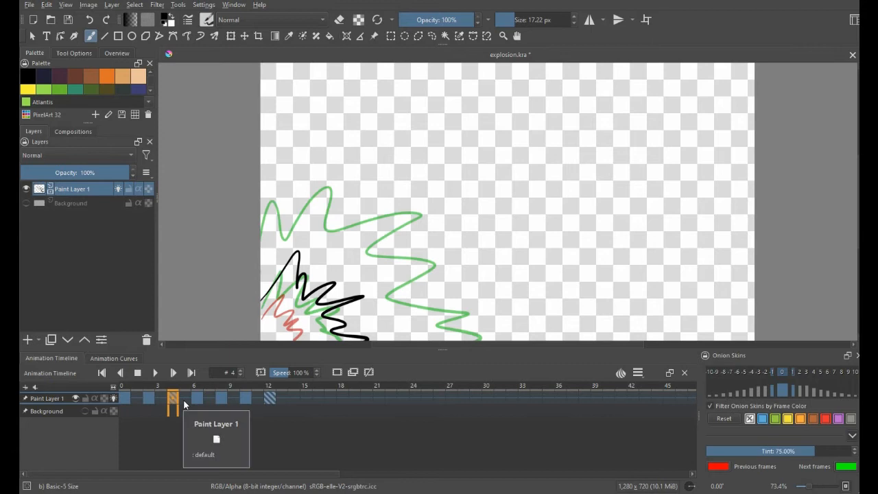
pyautogui.click(113, 398)
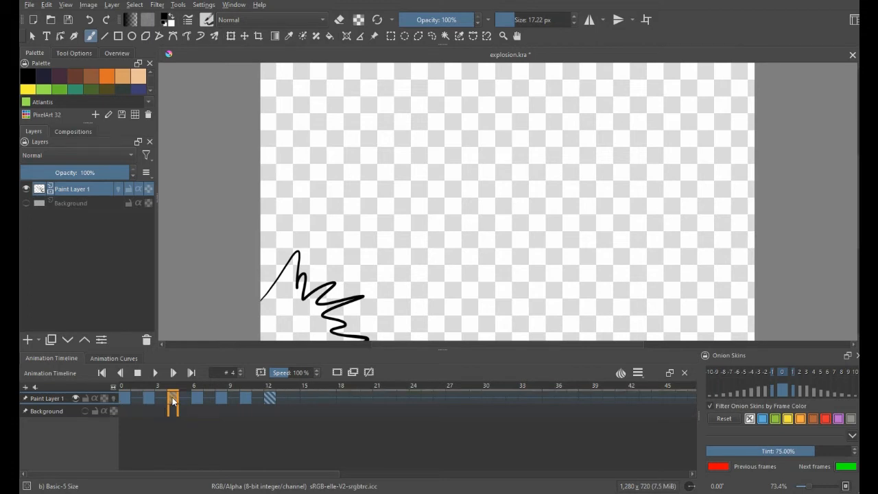
pyautogui.moveTo(261, 335); pyautogui.dragTo(288, 337)
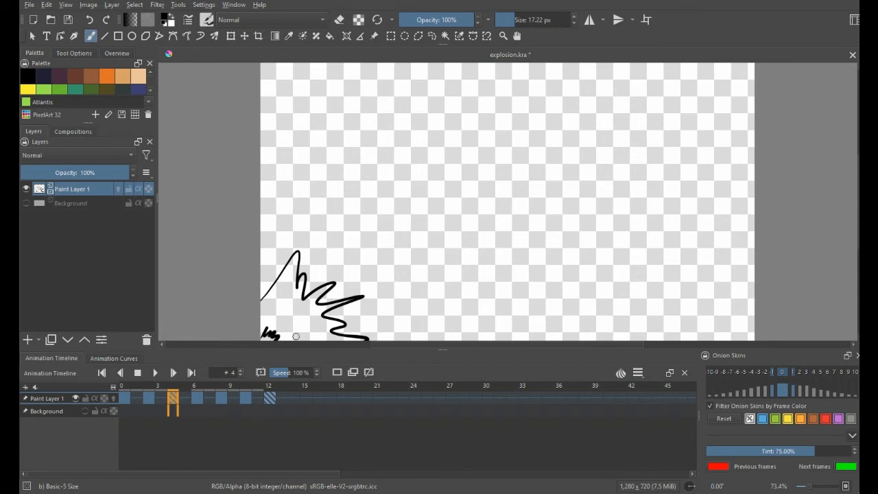
pyautogui.click(212, 389)
pyautogui.moveTo(211, 388)
pyautogui.mouseDown()
pyautogui.moveTo(269, 391)
pyautogui.moveTo(172, 390)
pyautogui.moveTo(276, 388)
pyautogui.mouseUp()
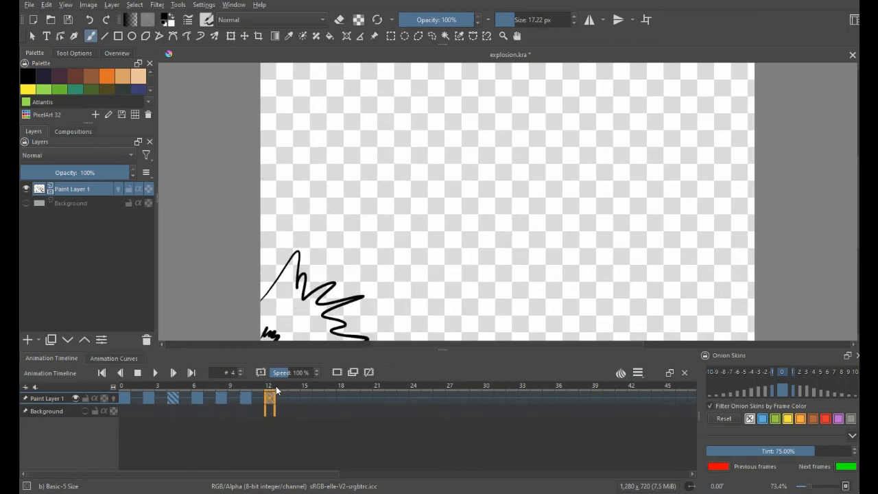
# Add a tiny zigzag in the lower-left corner of frame 6 and compare it with the copied keyframe on frame 10.
pyautogui.click(199, 384)
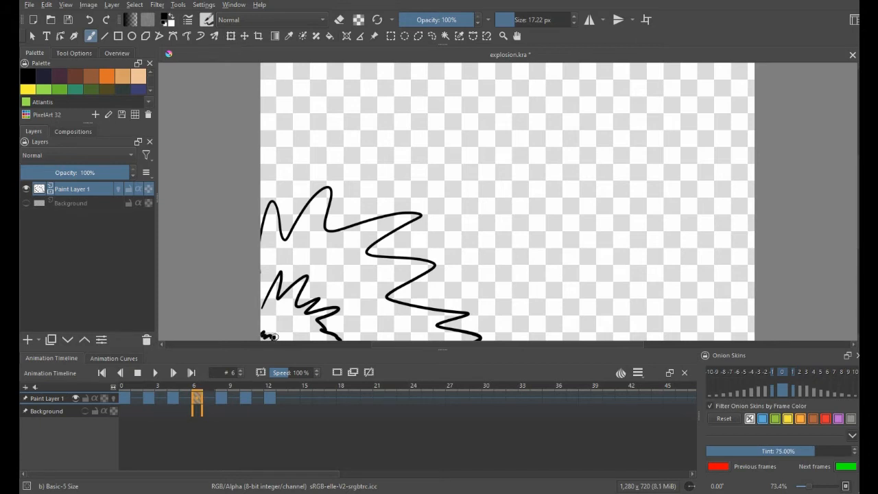
pyautogui.click(244, 391)
pyautogui.click(197, 391)
pyautogui.click(244, 385)
pyautogui.moveTo(244, 384)
pyautogui.mouseDown()
pyautogui.moveTo(183, 389)
pyautogui.moveTo(245, 395)
pyautogui.moveTo(173, 392)
pyautogui.moveTo(247, 395)
pyautogui.mouseUp()
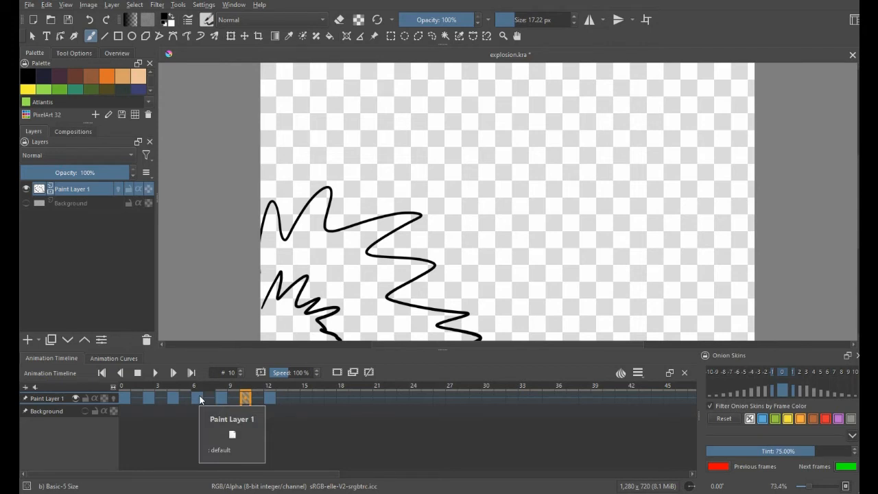
# Copy Paint Layer 1's small zigzag keyframe from frame 2 to frame 14.
pyautogui.click(149, 397)
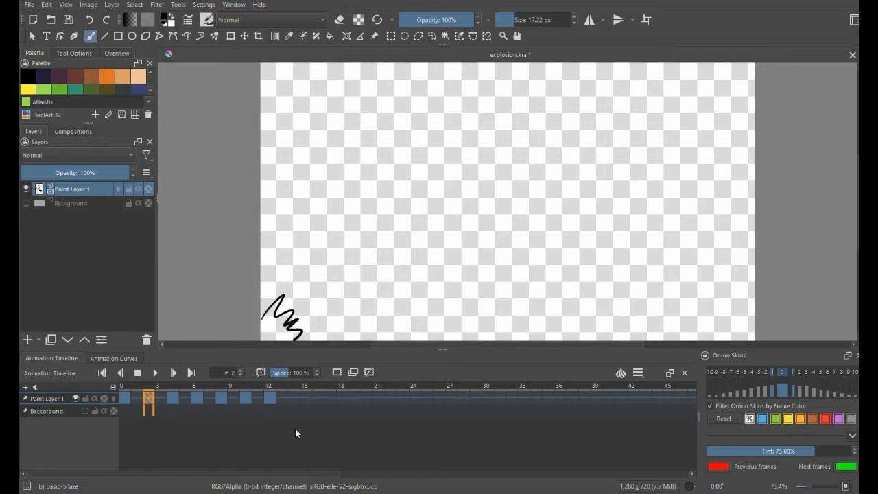
pyautogui.rightClick(146, 398)
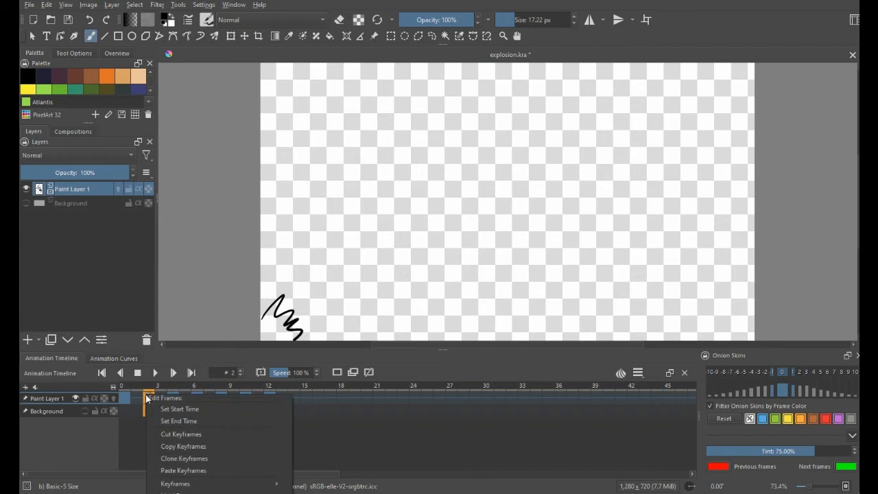
pyautogui.click(184, 446)
pyautogui.click(294, 399)
pyautogui.hotkey('ctrl', 'v')
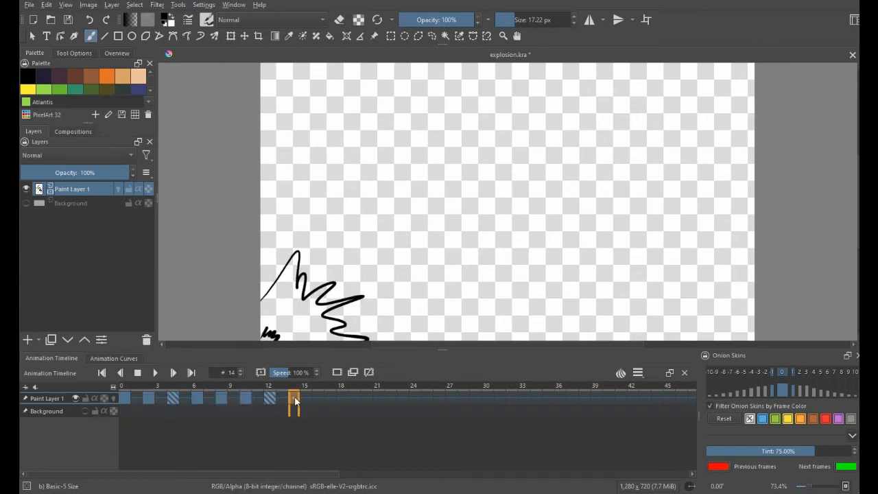
pyautogui.rightClick(295, 401)
pyautogui.click(323, 437)
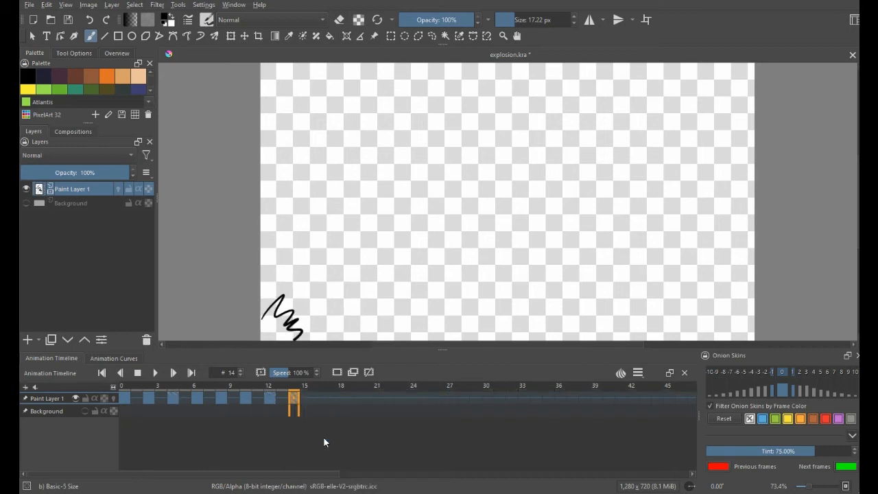
# Copy Paint Layer 1's first keyframe from frame 0 to frame 16.
pyautogui.rightClick(124, 397)
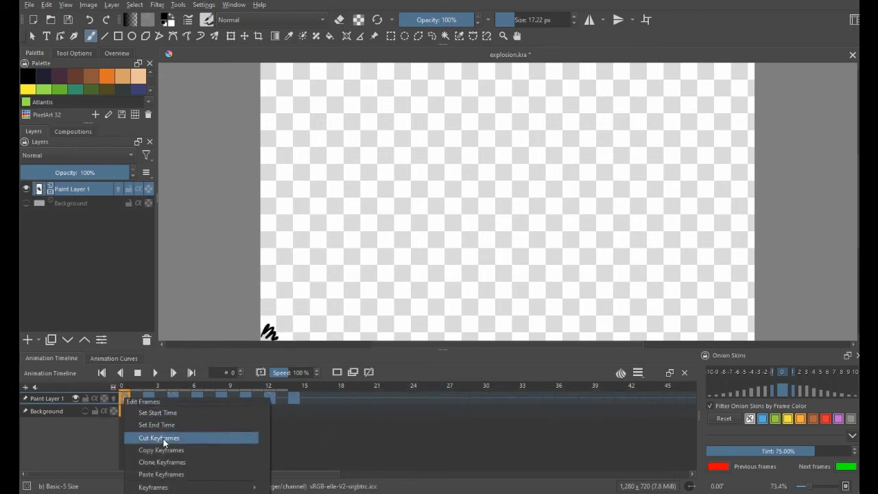
pyautogui.click(165, 456)
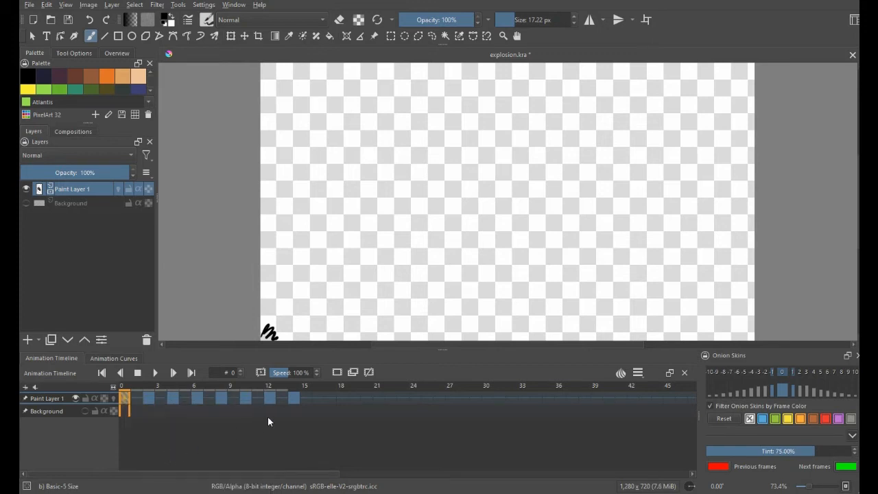
pyautogui.click(315, 397)
pyautogui.rightClick(316, 398)
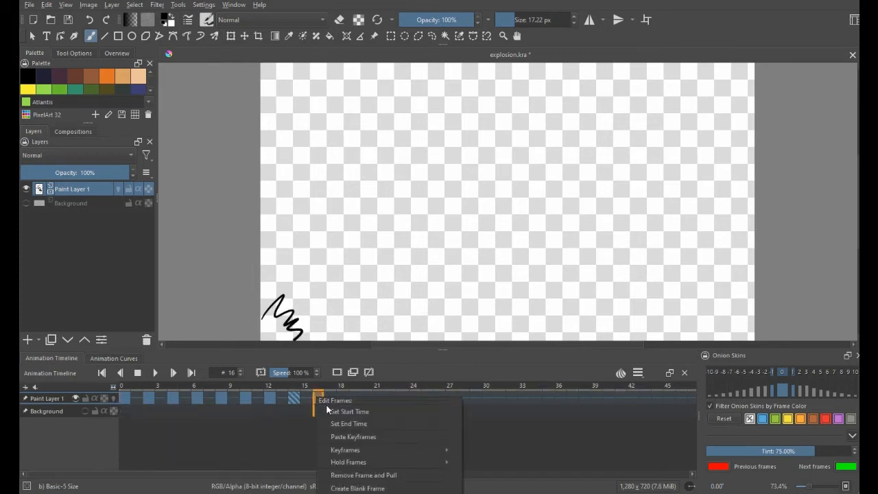
pyautogui.click(343, 437)
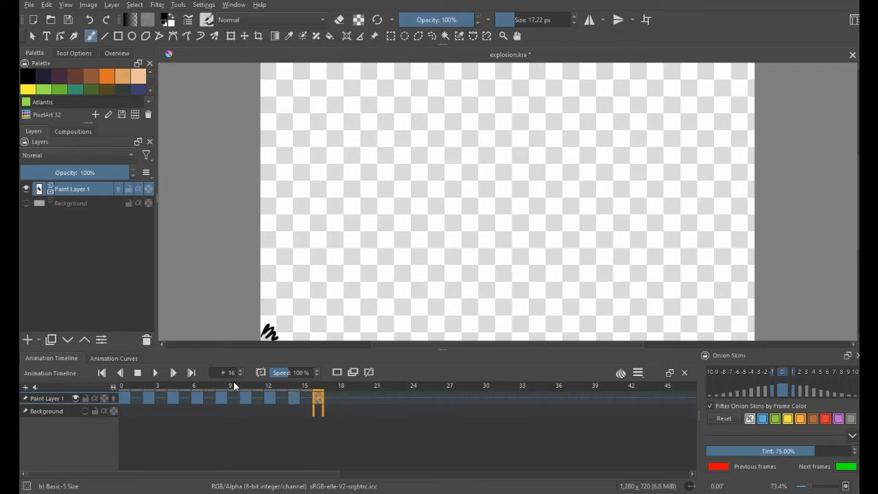
# Scrub through and play the explosion animation, and check the clip range and frame rate settings.
pyautogui.moveTo(134, 384); pyautogui.dragTo(321, 408)
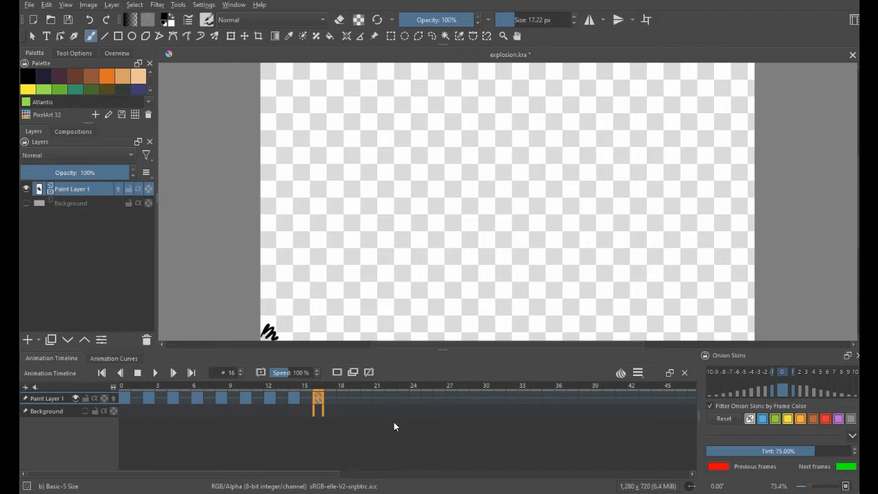
pyautogui.click(155, 372)
pyautogui.click(155, 373)
pyautogui.click(637, 373)
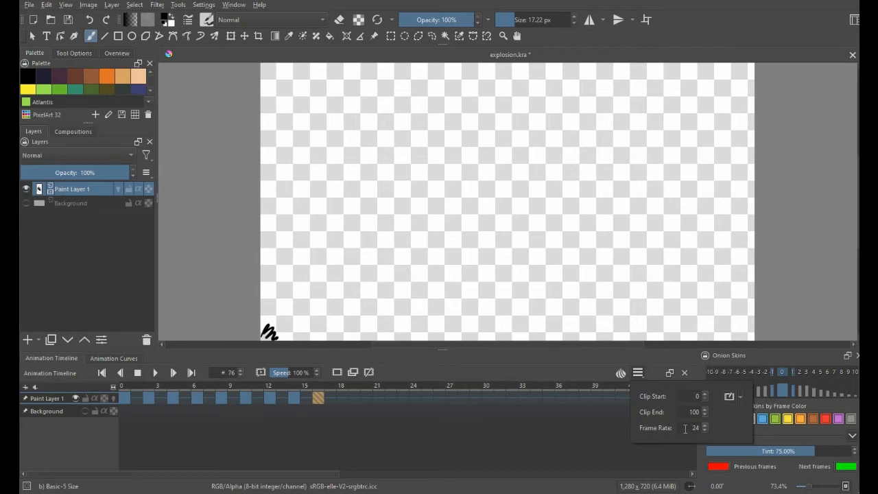
pyautogui.click(123, 390)
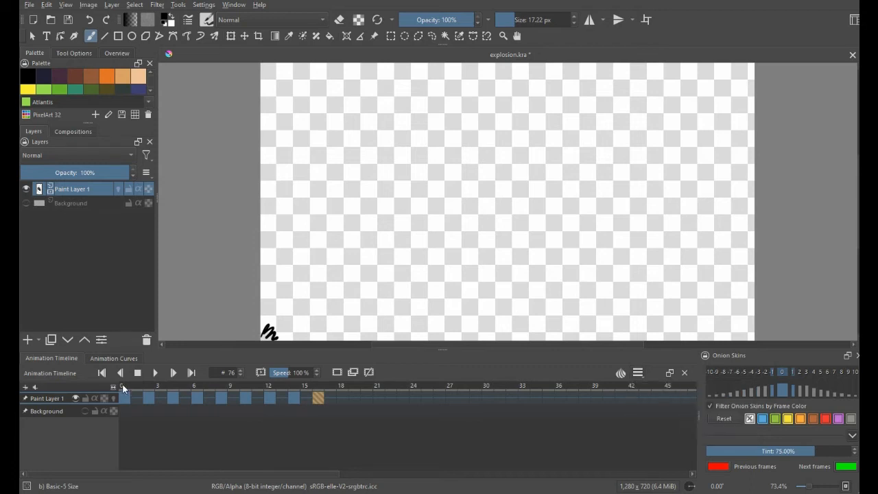
# Add a blank keyframe on frame 18 of Paint Layer 1 to end the explosion, and scrub the timeline to review it.
pyautogui.moveTo(123, 388)
pyautogui.mouseDown()
pyautogui.moveTo(264, 391)
pyautogui.moveTo(379, 405)
pyautogui.moveTo(319, 403)
pyautogui.moveTo(310, 389)
pyautogui.moveTo(340, 395)
pyautogui.mouseUp()
pyautogui.click(338, 371)
pyautogui.press('space')
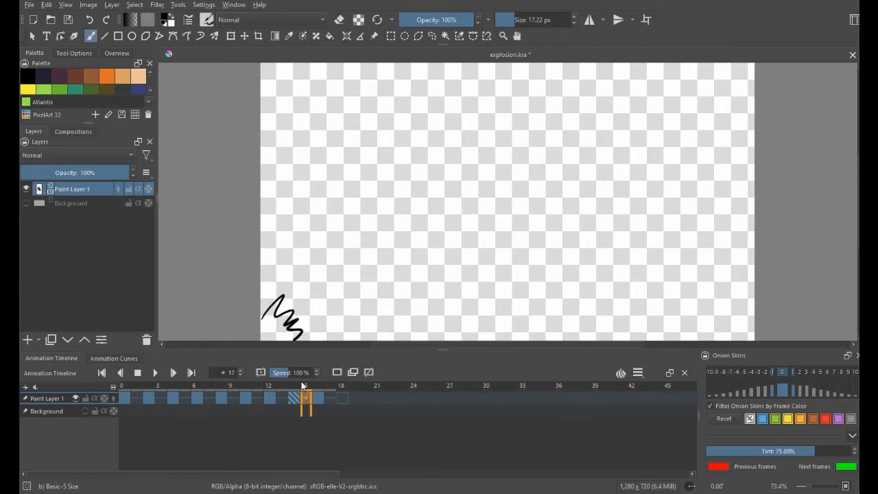
pyautogui.moveTo(172, 386); pyautogui.dragTo(419, 412)
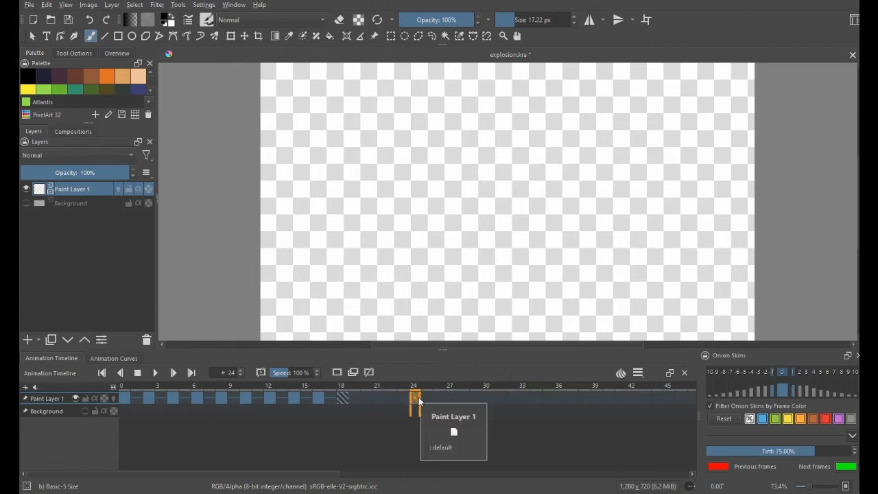
# Set the animation's end time to frame 24 and play the shortened clip.
pyautogui.click(638, 372)
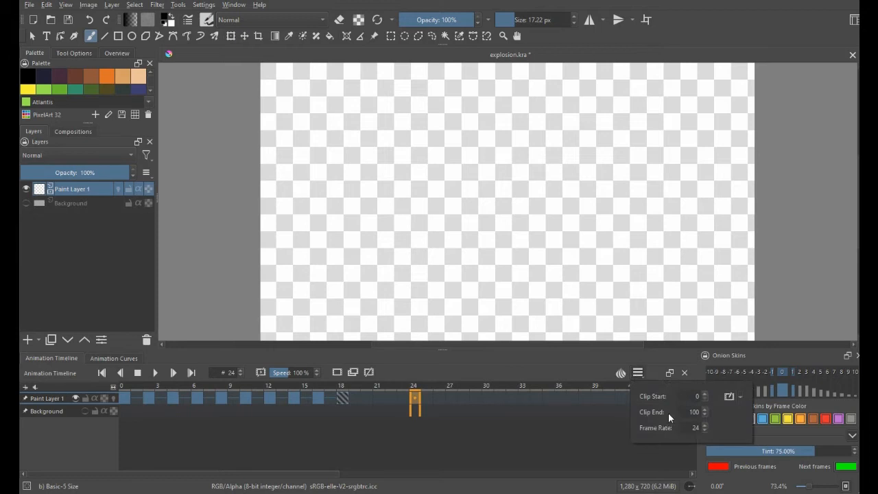
pyautogui.rightClick(415, 395)
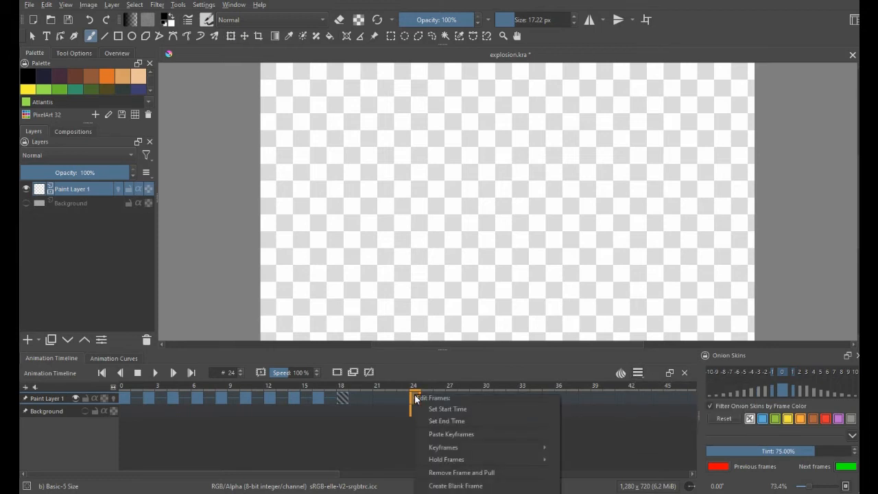
pyautogui.click(443, 421)
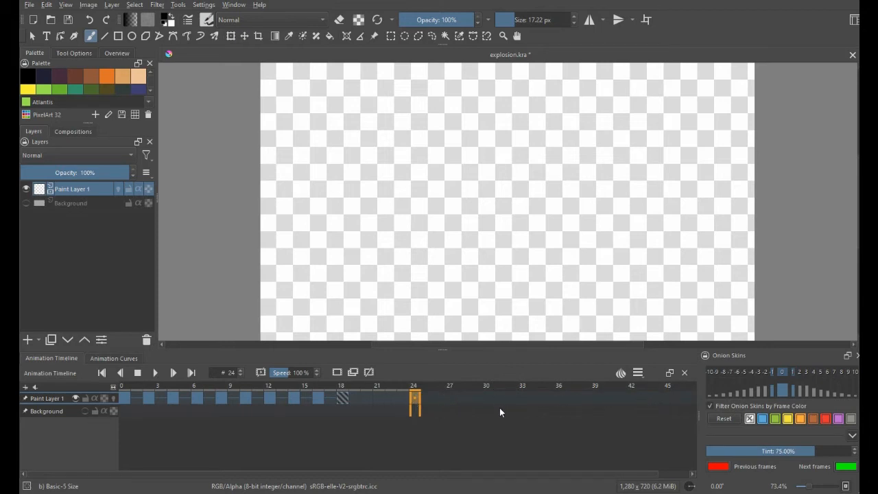
pyautogui.click(155, 373)
# Examine the Render Animation options for image sequence and video export, and close the dialog without rendering.
pyautogui.click(29, 6)
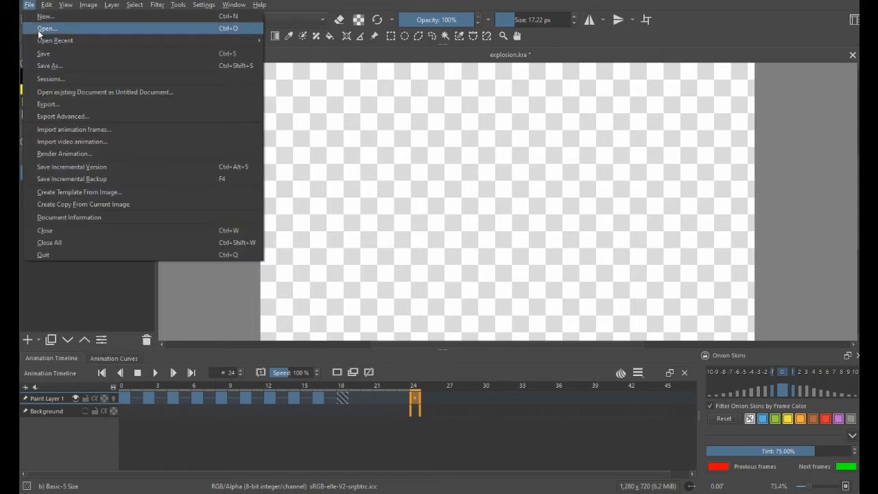
pyautogui.click(74, 157)
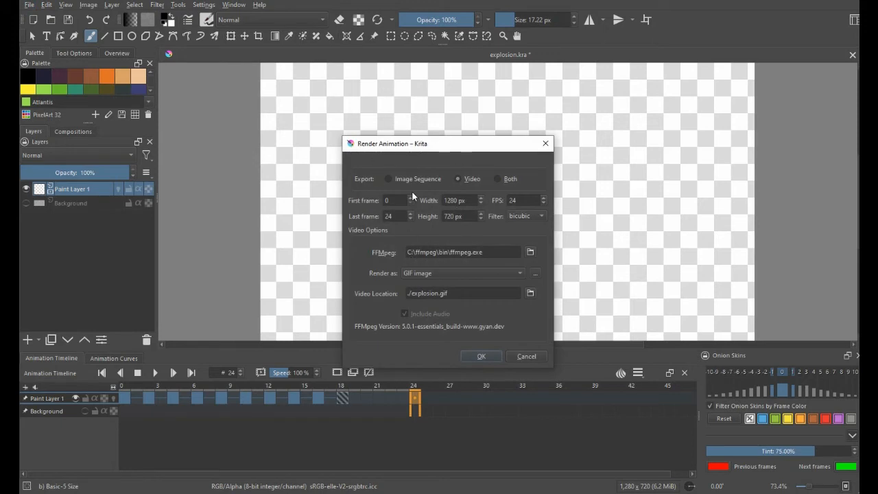
pyautogui.click(388, 179)
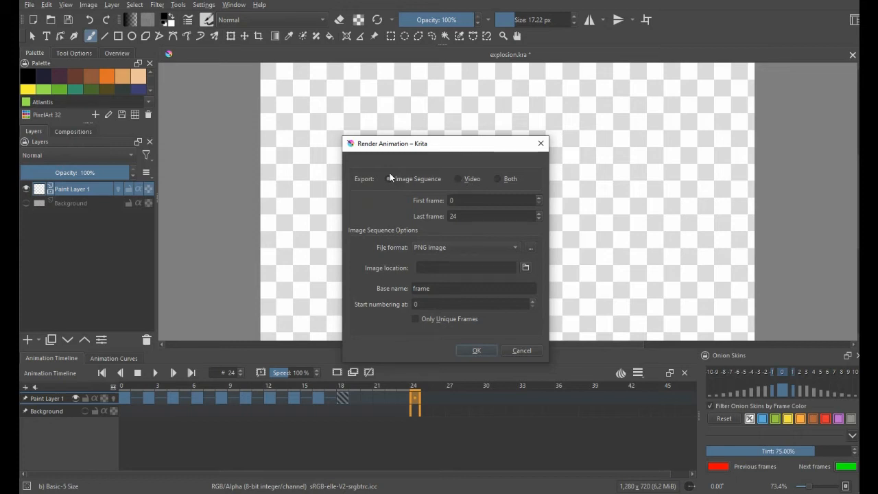
pyautogui.click(458, 178)
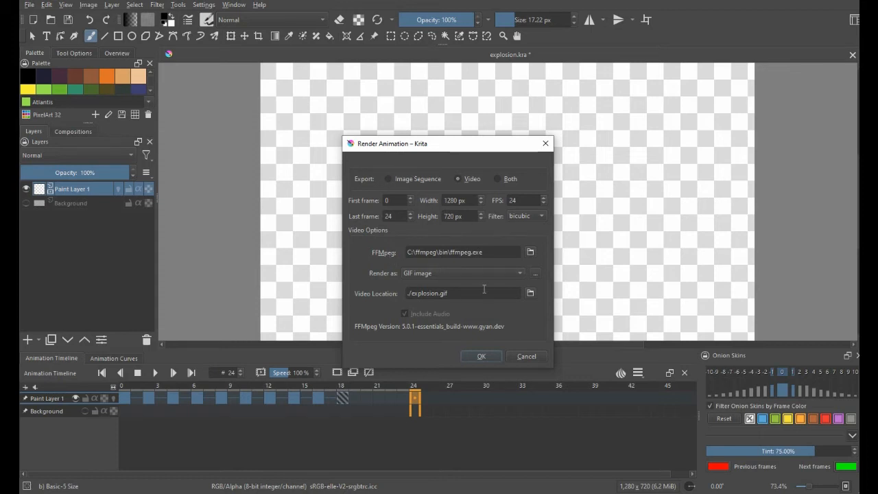
pyautogui.click(520, 354)
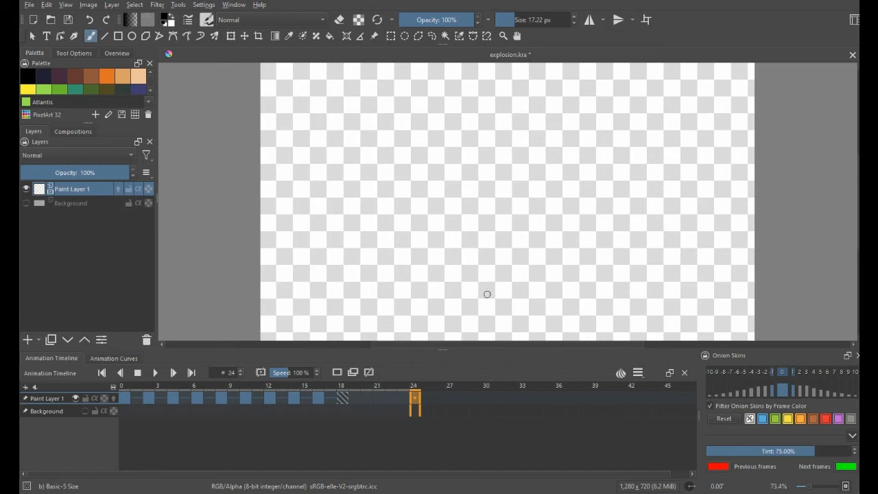
# Open the Krita Handbook in the browser and find the Render Animation page of the Reference Manual.
pyautogui.click(261, 6)
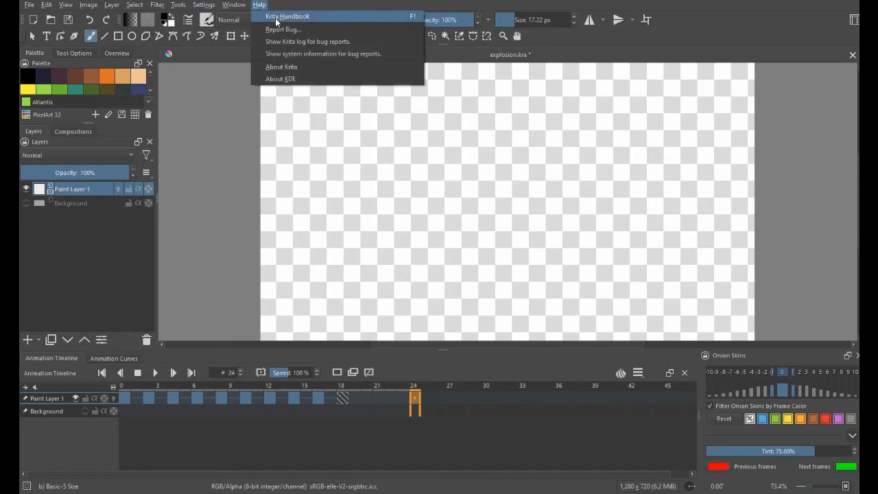
pyautogui.click(275, 20)
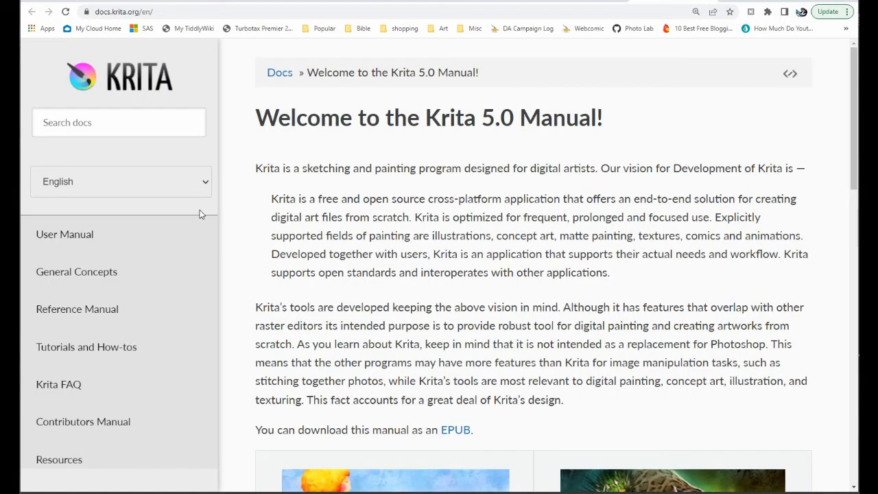
pyautogui.click(98, 310)
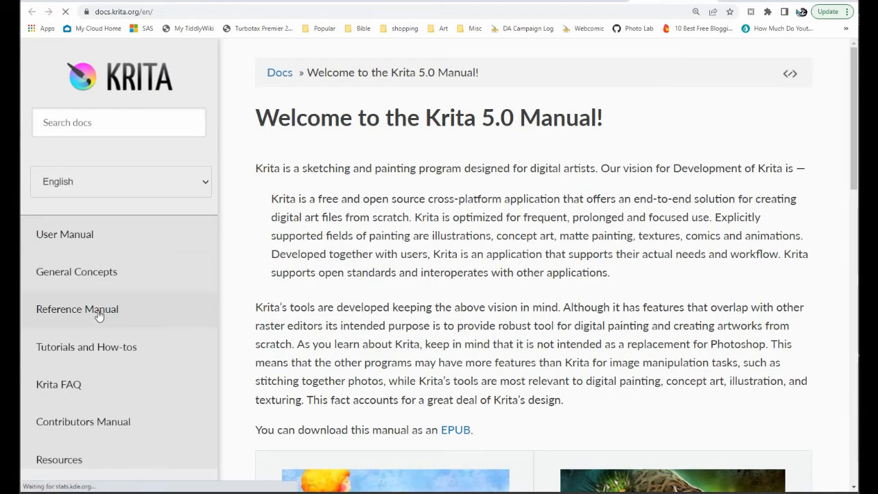
pyautogui.scroll(-5, 114, 356)
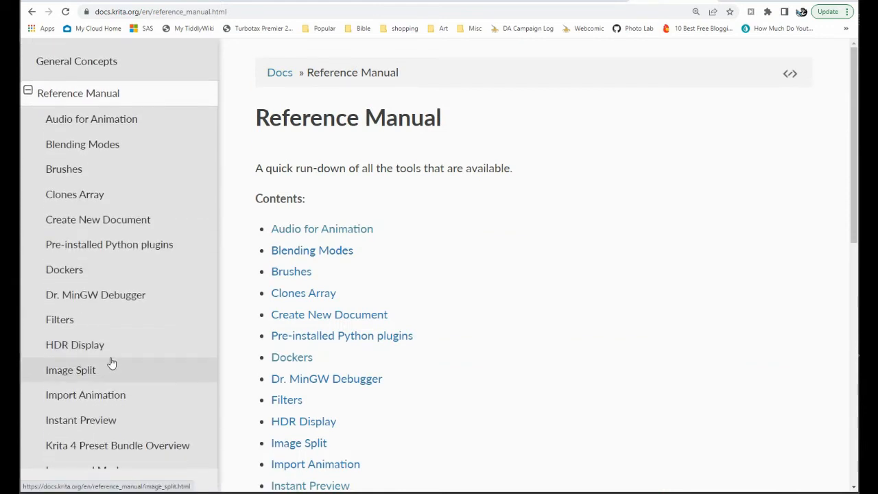
pyautogui.scroll(-2, 109, 364)
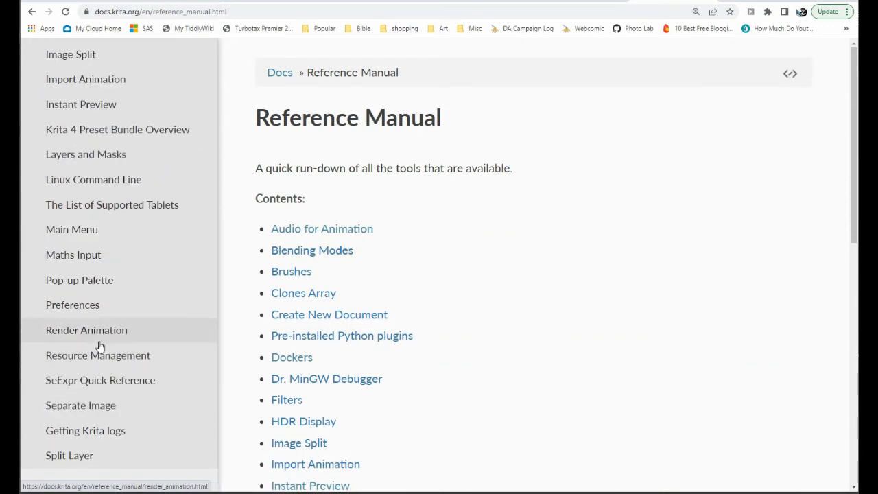
pyautogui.click(94, 332)
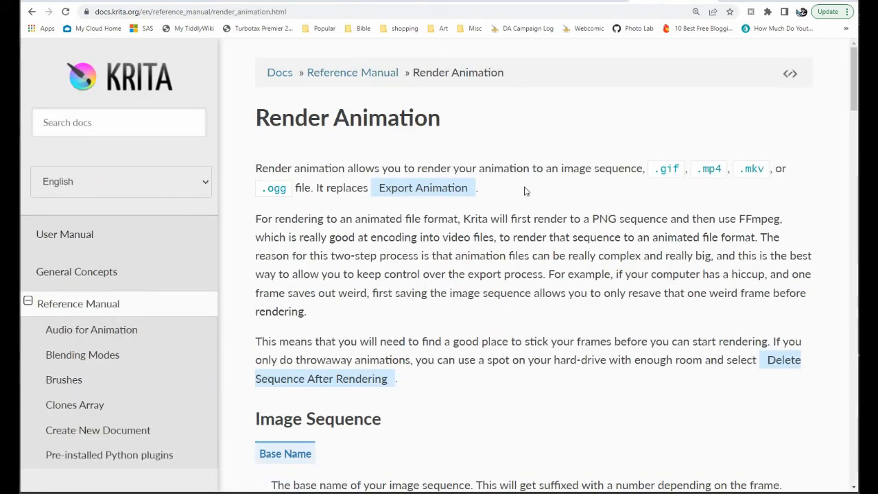
# Read the Render Animation page's sections on FFmpeg, transparency and setting up Krita for exporting animations.
pyautogui.scroll(-10, 653, 368)
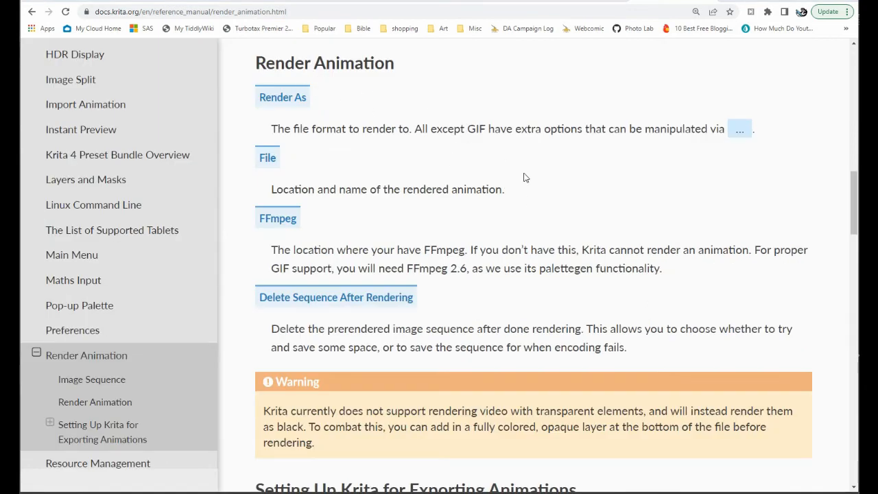
pyautogui.scroll(-1, 526, 185)
pyautogui.scroll(-4, 527, 185)
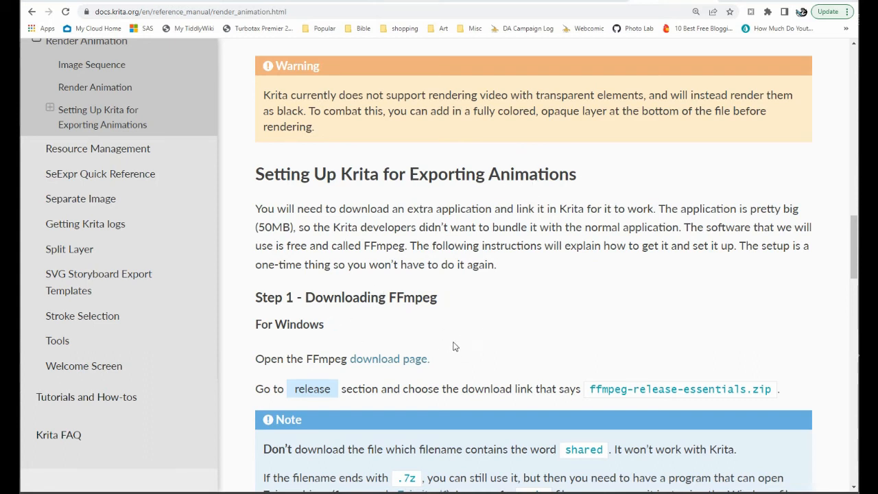
pyautogui.scroll(-2, 501, 352)
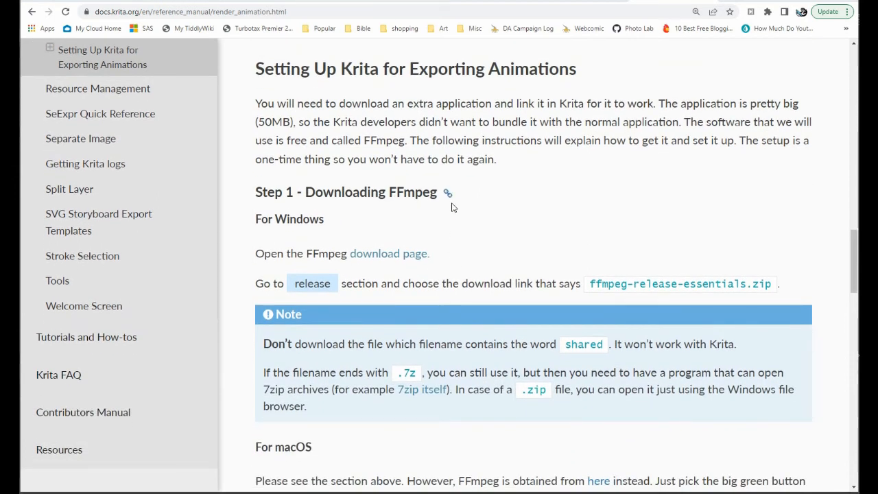
pyautogui.scroll(-10, 452, 207)
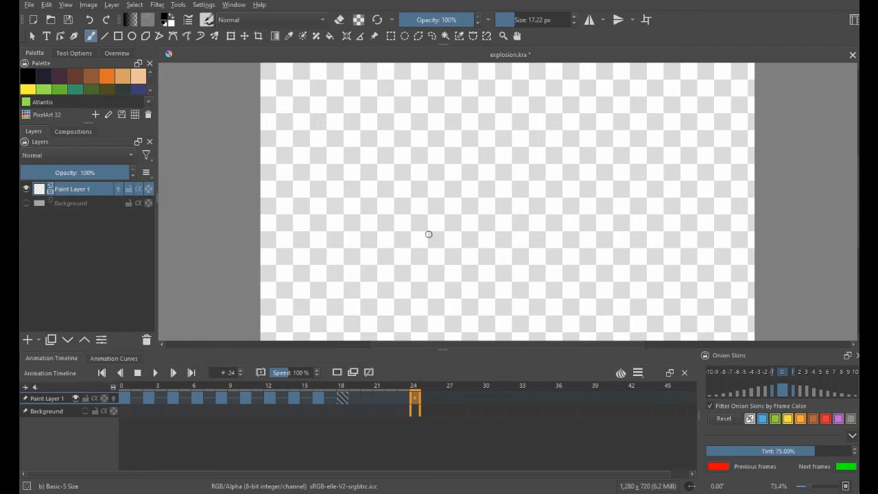
# Make the Background layer visible and review the explosion by playing from frame 0 and scrubbing to frame 14.
pyautogui.click(27, 201)
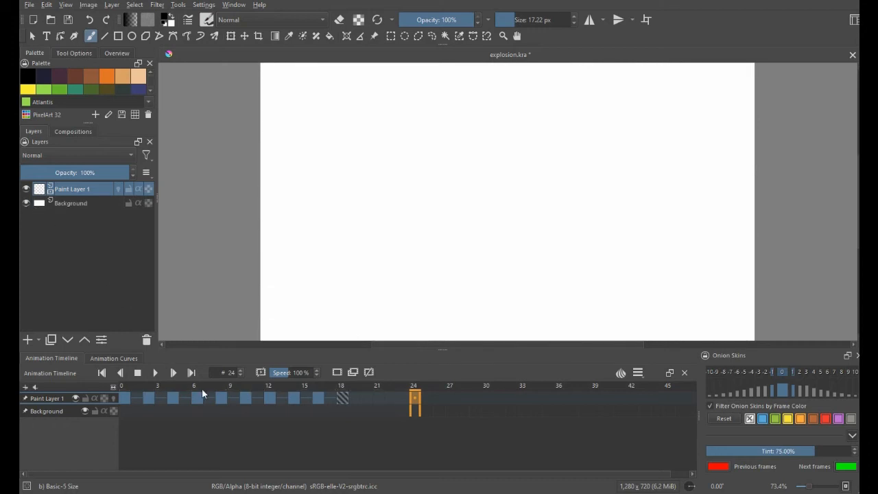
pyautogui.click(122, 385)
pyautogui.press('space')
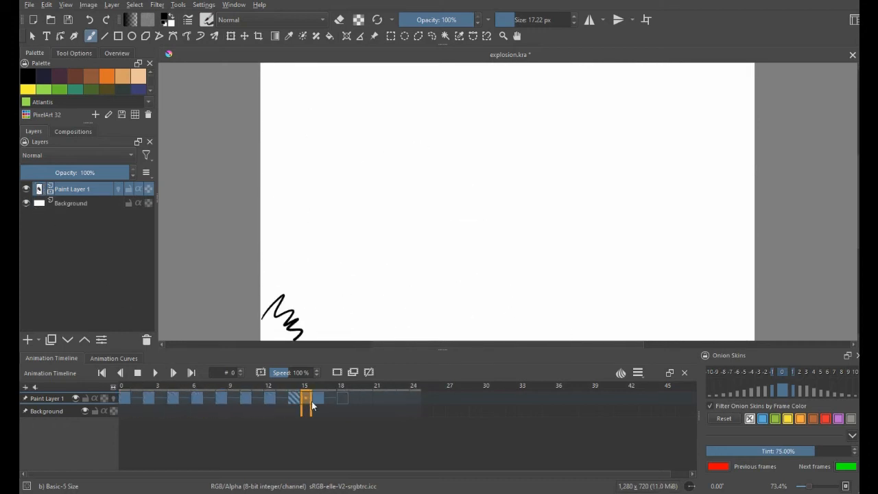
pyautogui.moveTo(381, 400)
pyautogui.mouseDown()
pyautogui.moveTo(413, 397)
pyautogui.moveTo(294, 397)
pyautogui.mouseUp()
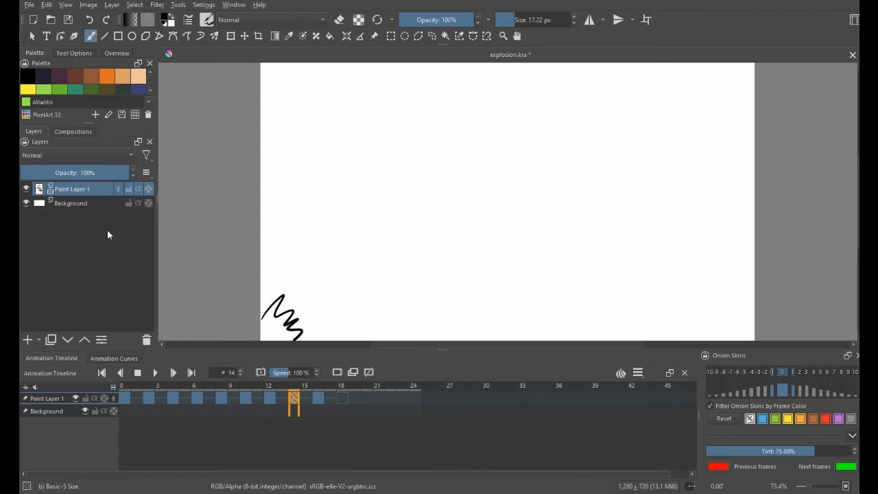
# Set the animation's frame rate to 12 and play it to check the speed.
pyautogui.click(637, 373)
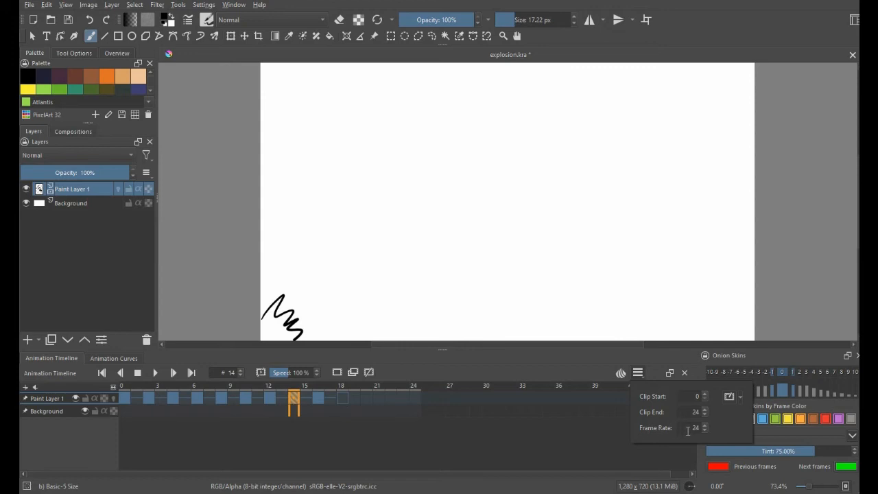
pyautogui.moveTo(687, 430); pyautogui.dragTo(702, 431)
pyautogui.write('12')
pyautogui.click(154, 373)
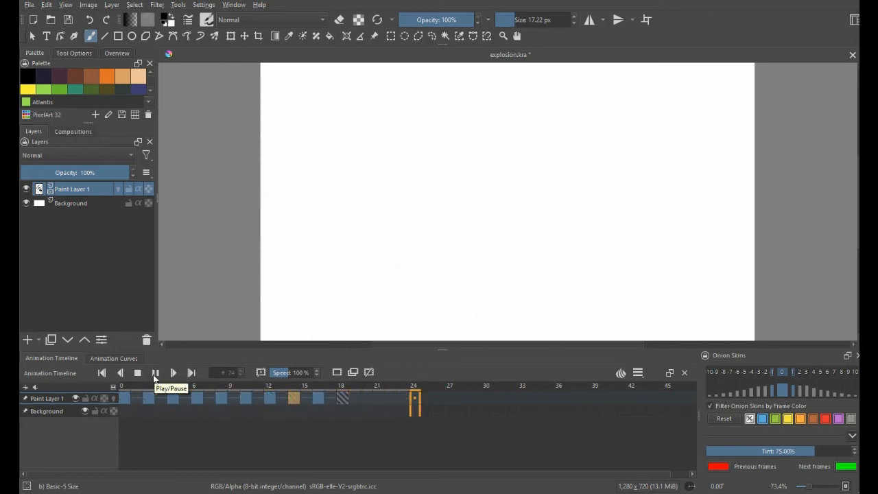
pyautogui.click(155, 373)
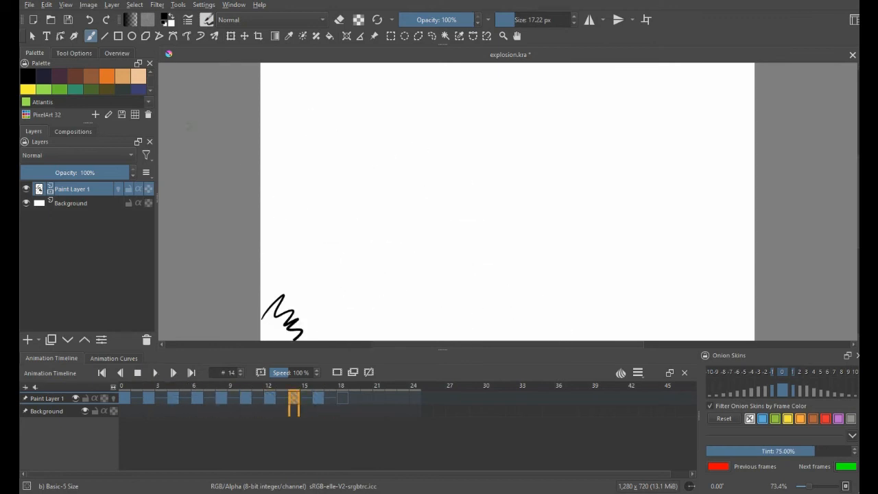
# Render frames 0 to 24 as an MPEG-4 video named explosion.mp4 at 1280 × 720 px and 12 FPS.
pyautogui.click(29, 5)
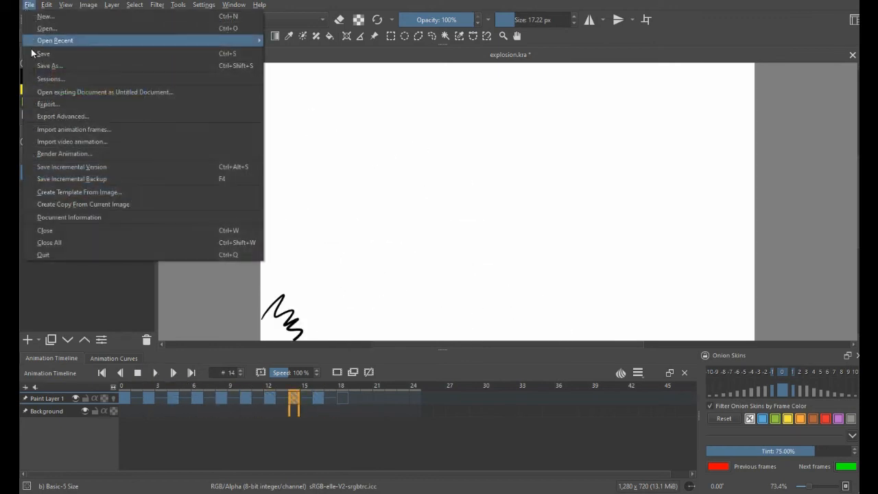
pyautogui.click(63, 152)
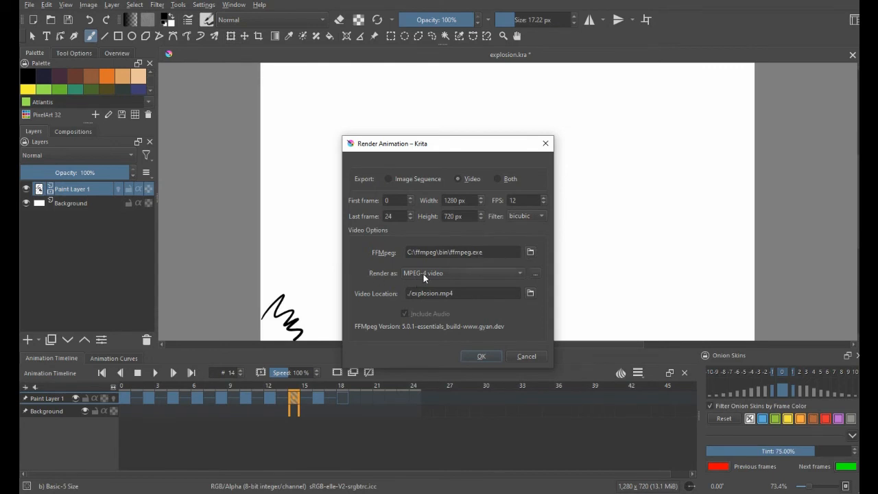
pyautogui.click(446, 275)
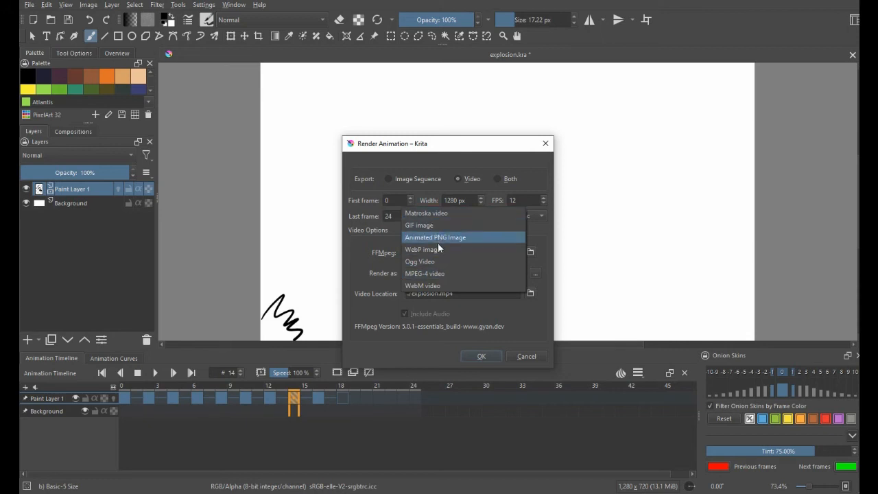
pyautogui.click(438, 277)
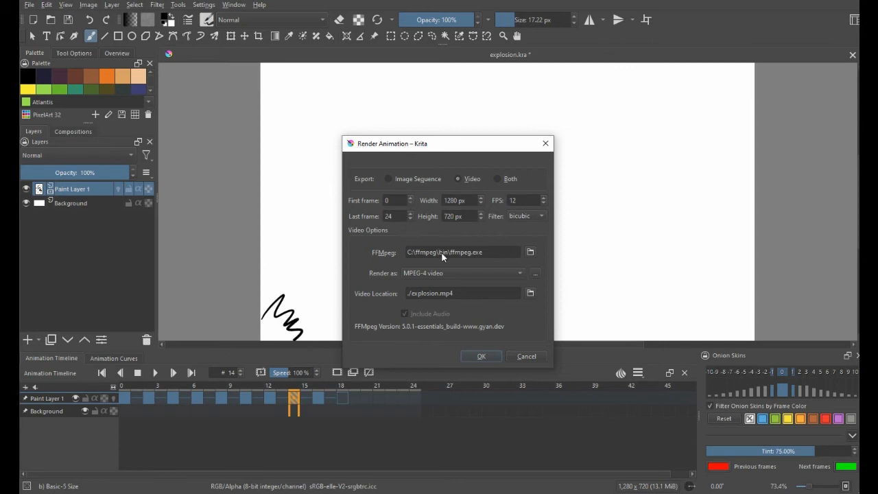
pyautogui.click(481, 356)
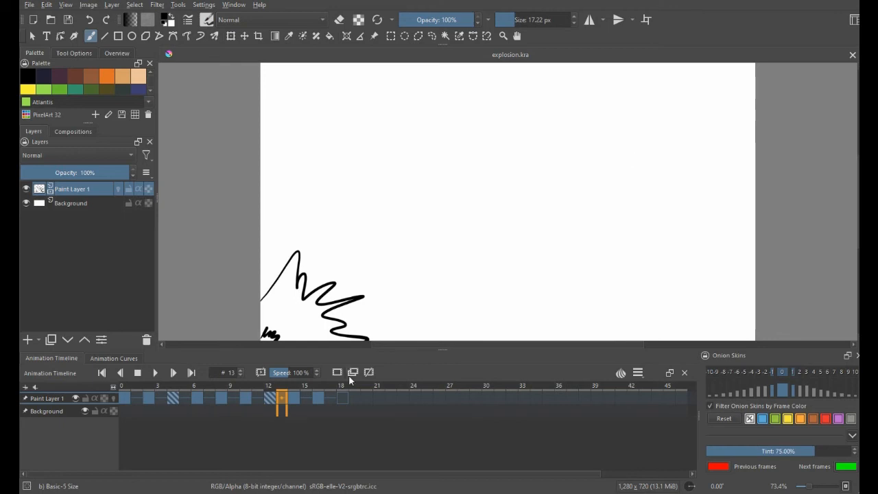
# Add a paint layer above Paint Layer 1 at frame 0 and name it Asteroid.
pyautogui.click(129, 398)
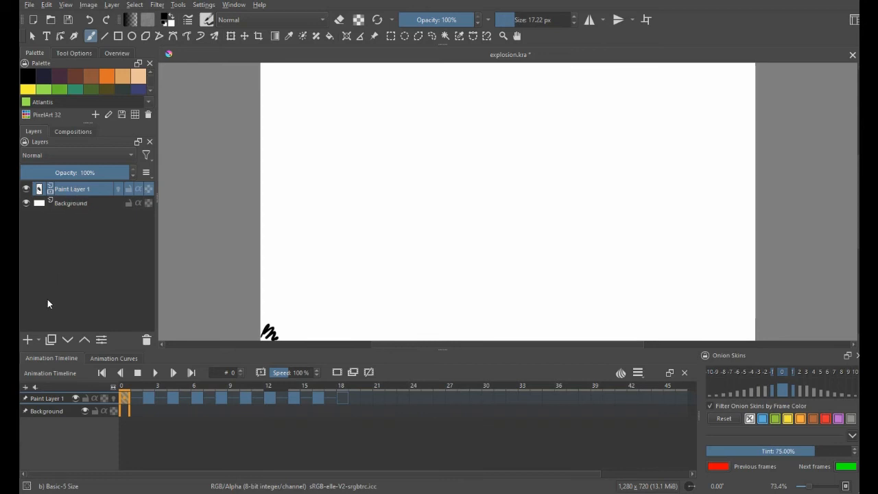
pyautogui.click(28, 340)
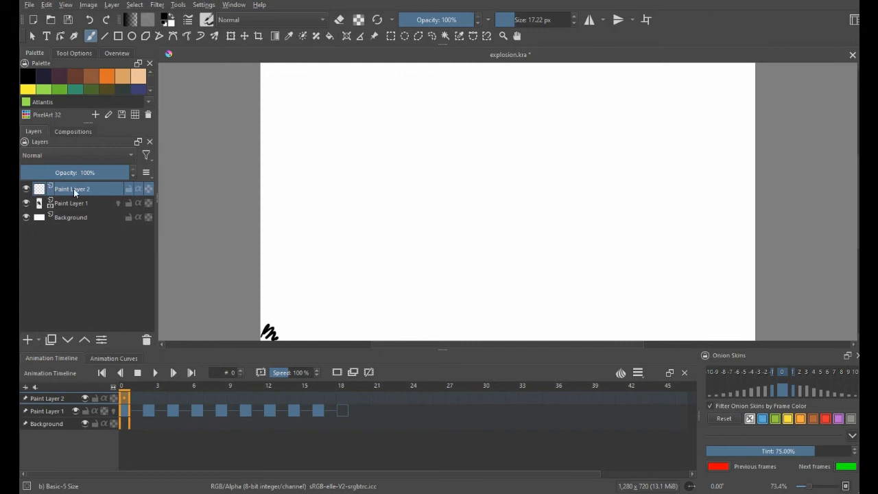
pyautogui.moveTo(74, 192)
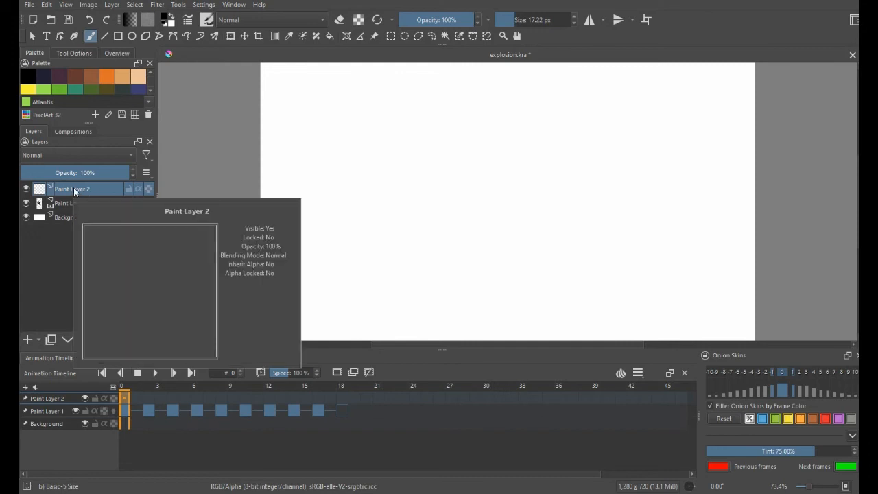
pyautogui.doubleClick(74, 190)
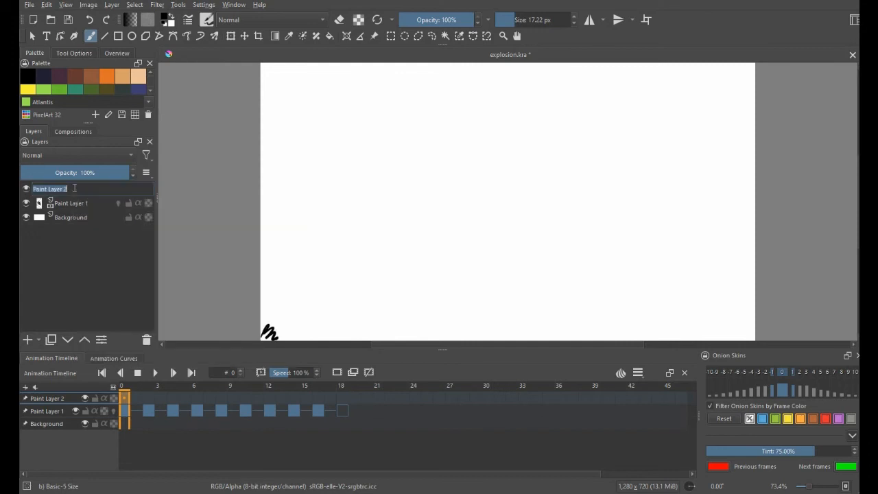
pyautogui.write('Asteroid')
pyautogui.press('Return')
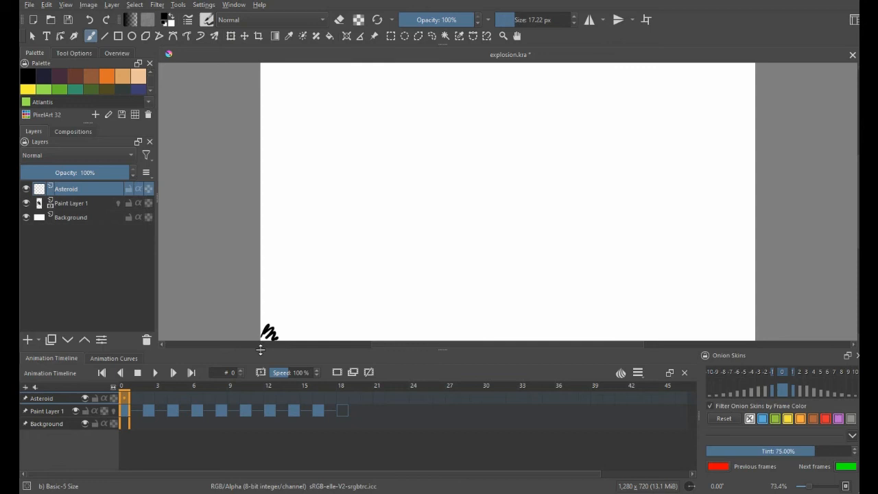
# Rename Paint Layer 1 as Explosion and hide it.
pyautogui.doubleClick(76, 203)
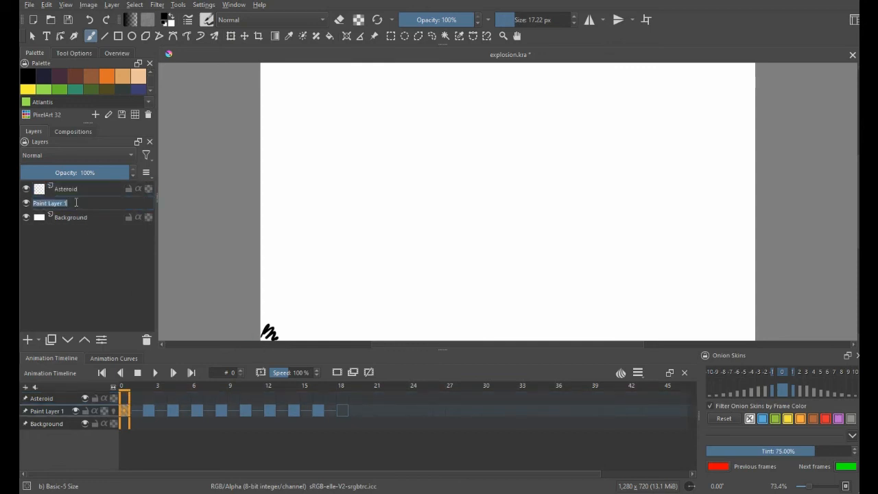
pyautogui.write('Explosion')
pyautogui.press('Return')
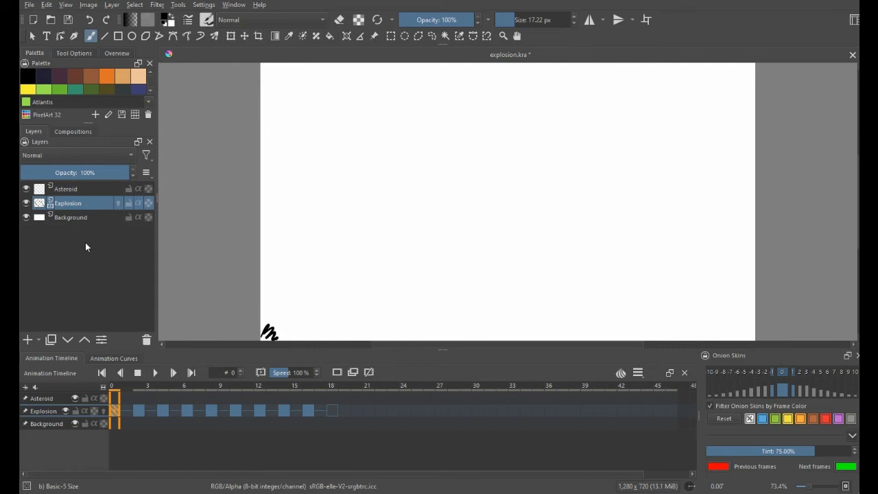
pyautogui.click(26, 204)
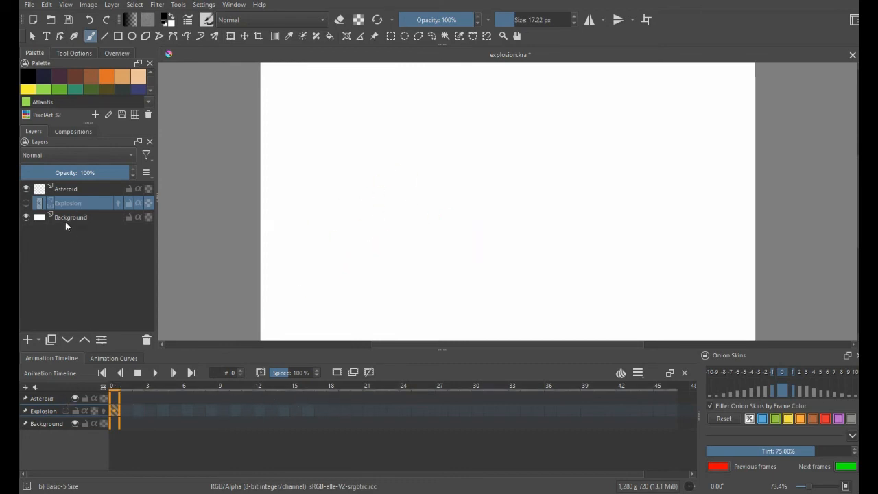
# Create a blank frame at frame 0 on the Asteroid layer and draw a large round asteroid outline with five small craters.
pyautogui.click(70, 190)
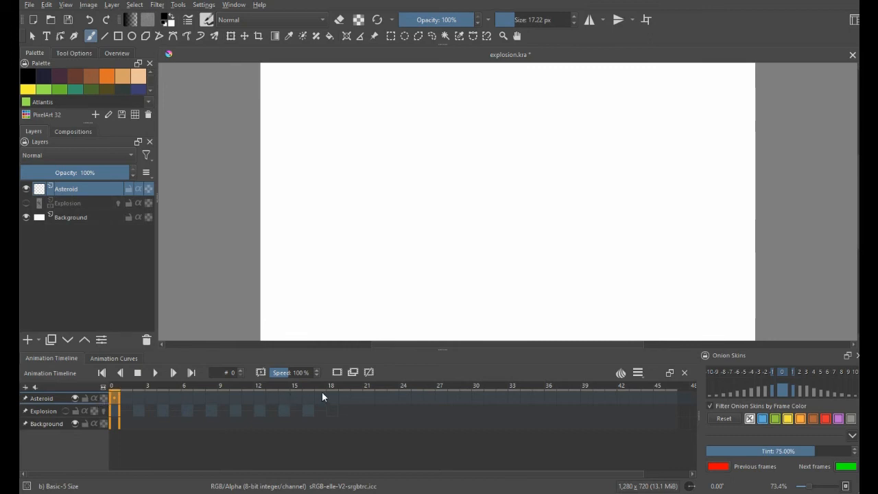
pyautogui.click(336, 372)
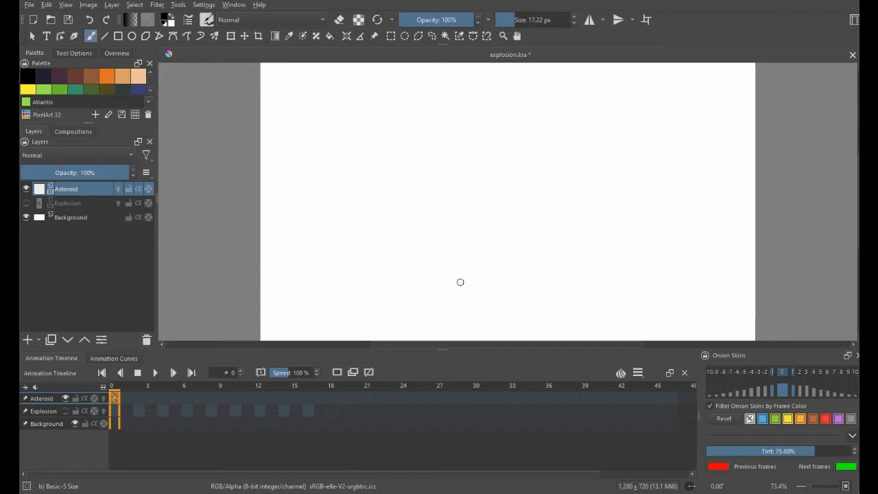
pyautogui.moveTo(514, 102)
pyautogui.mouseDown()
pyautogui.moveTo(459, 104)
pyautogui.moveTo(412, 150)
pyautogui.moveTo(399, 189)
pyautogui.moveTo(404, 242)
pyautogui.moveTo(446, 275)
pyautogui.moveTo(553, 269)
pyautogui.moveTo(588, 219)
pyautogui.moveTo(591, 180)
pyautogui.moveTo(554, 128)
pyautogui.moveTo(506, 103)
pyautogui.mouseUp()
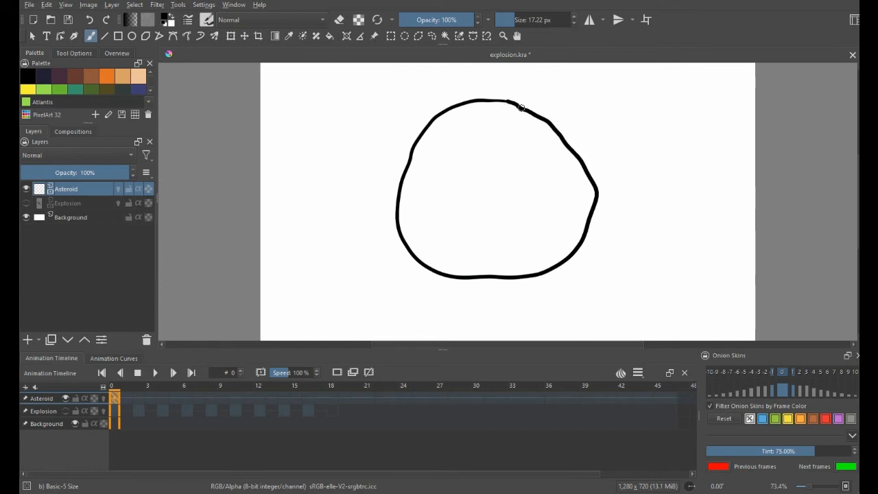
pyautogui.moveTo(451, 135)
pyautogui.mouseDown()
pyautogui.moveTo(442, 144)
pyautogui.moveTo(463, 145)
pyautogui.moveTo(446, 136)
pyautogui.mouseUp()
pyautogui.moveTo(421, 193)
pyautogui.mouseDown()
pyautogui.moveTo(423, 215)
pyautogui.moveTo(441, 200)
pyautogui.moveTo(424, 194)
pyautogui.mouseUp()
pyautogui.moveTo(495, 234)
pyautogui.mouseDown()
pyautogui.moveTo(535, 237)
pyautogui.moveTo(526, 226)
pyautogui.moveTo(494, 236)
pyautogui.mouseUp()
pyautogui.moveTo(542, 159)
pyautogui.mouseDown()
pyautogui.moveTo(508, 154)
pyautogui.moveTo(511, 171)
pyautogui.moveTo(542, 159)
pyautogui.mouseUp()
pyautogui.moveTo(464, 187)
pyautogui.mouseDown()
pyautogui.moveTo(486, 194)
pyautogui.moveTo(468, 183)
pyautogui.mouseUp()
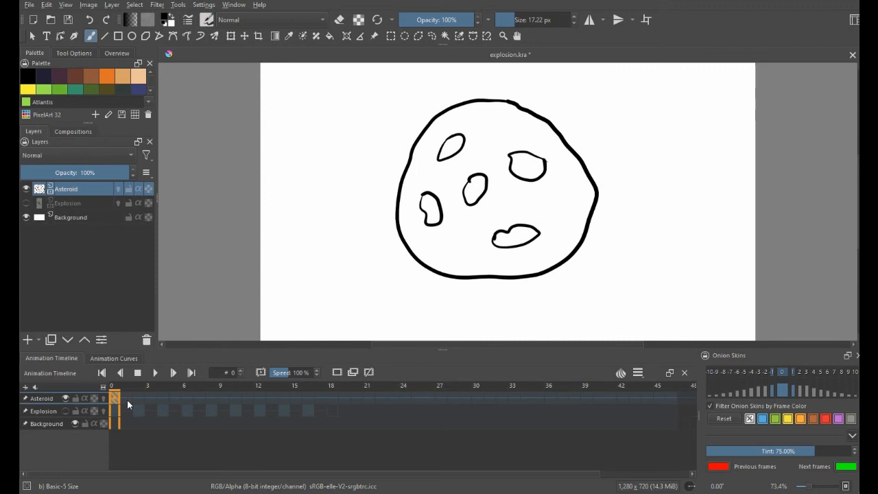
# Add a transform mask to the Asteroid layer and set a keyframe for its transform channels at frame 0.
pyautogui.click(117, 358)
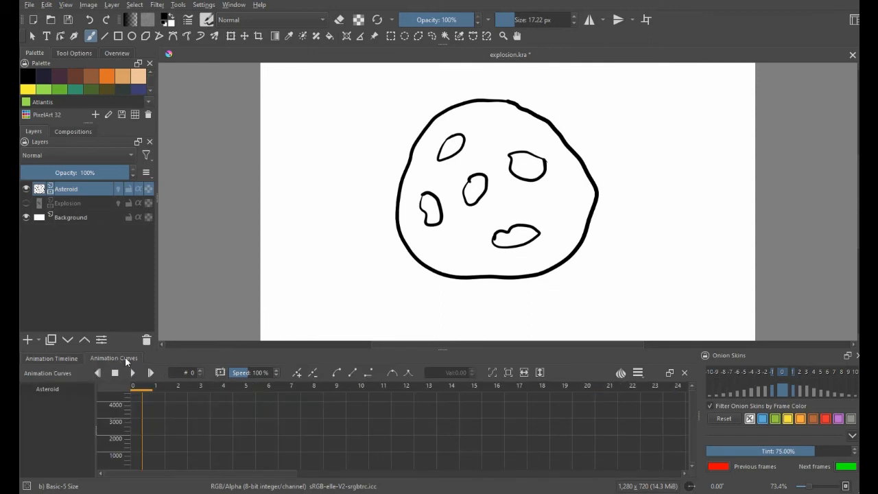
pyautogui.rightClick(64, 194)
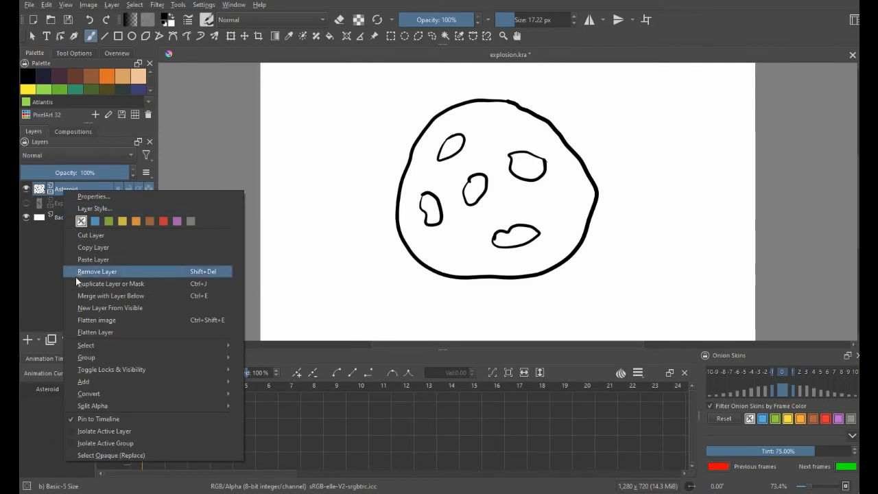
pyautogui.moveTo(94, 382)
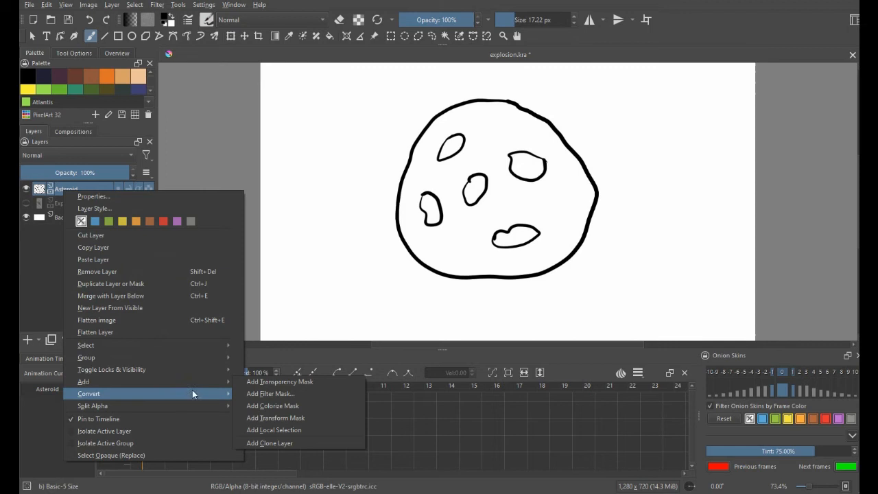
pyautogui.click(289, 420)
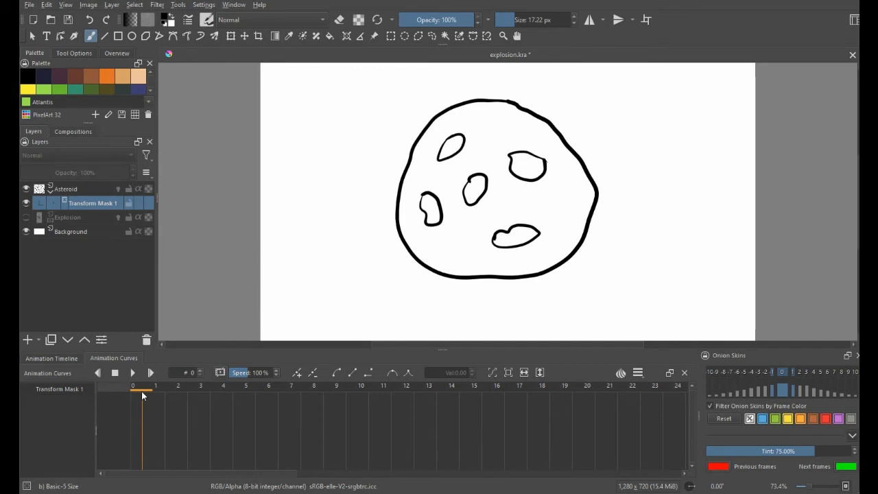
pyautogui.moveTo(143, 392)
pyautogui.mouseDown()
pyautogui.moveTo(188, 393)
pyautogui.moveTo(142, 391)
pyautogui.mouseUp()
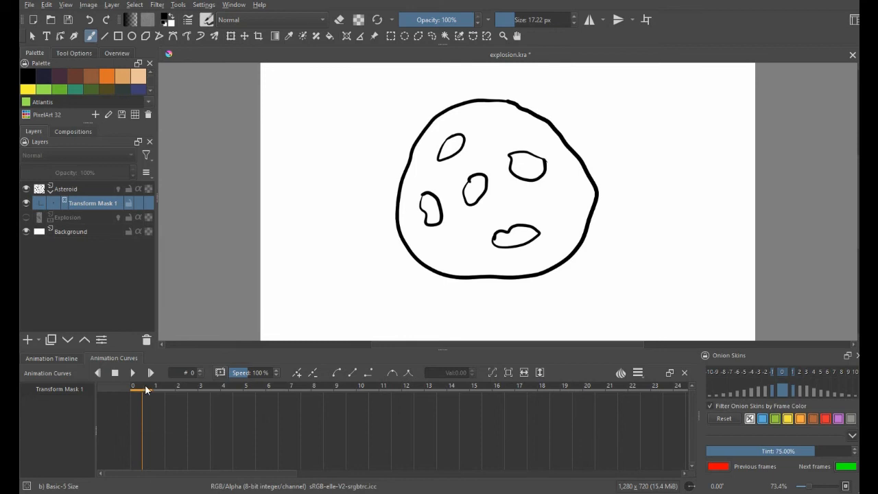
pyautogui.click(297, 375)
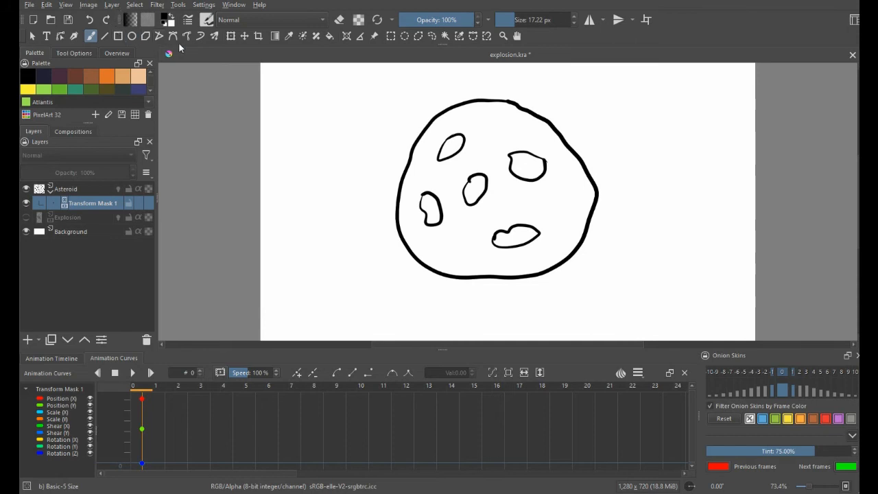
# At frame 0, move the asteroid to the canvas's upper-right corner and shrink it to a tiny size with the Transform tool.
pyautogui.click(244, 37)
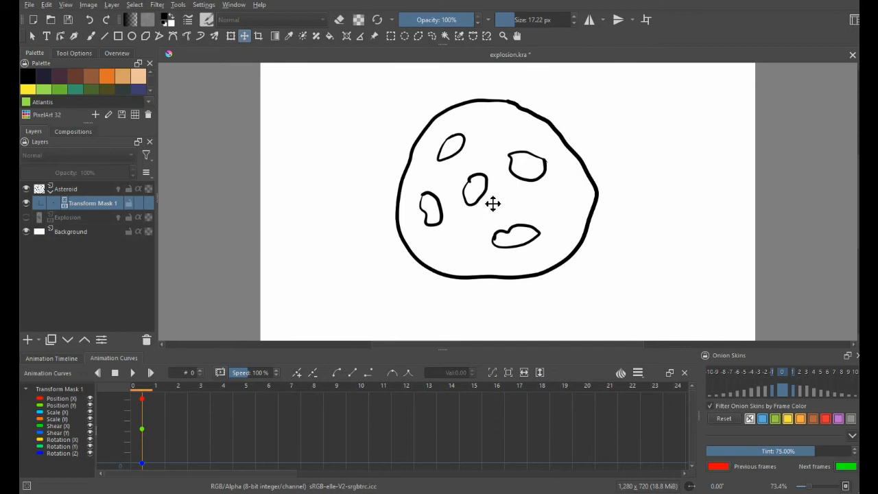
pyautogui.click(229, 37)
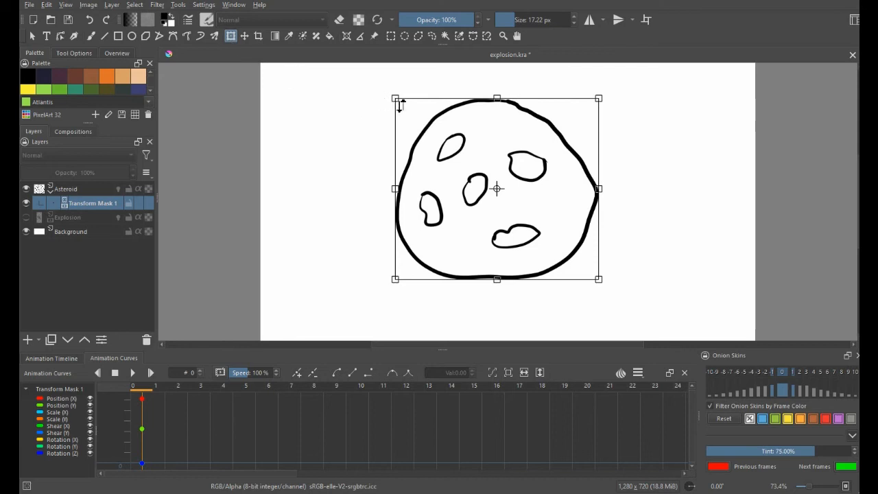
pyautogui.moveTo(525, 217); pyautogui.dragTo(679, 190)
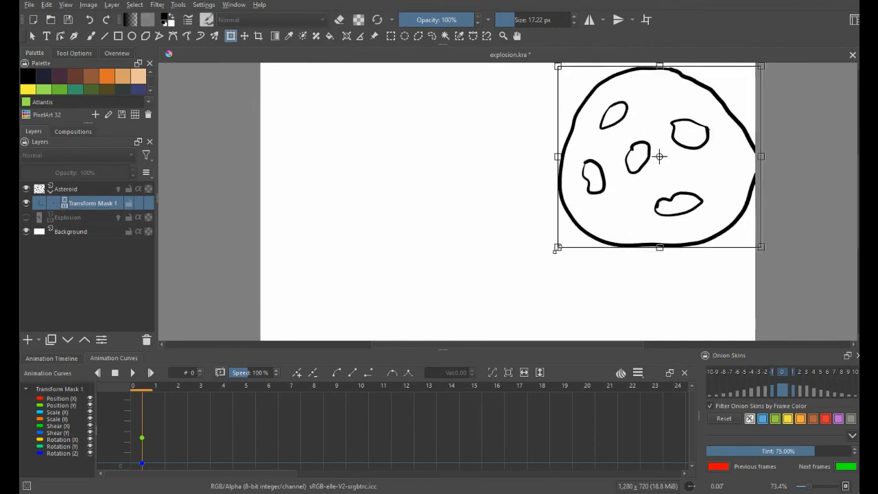
pyautogui.moveTo(557, 246); pyautogui.dragTo(750, 65)
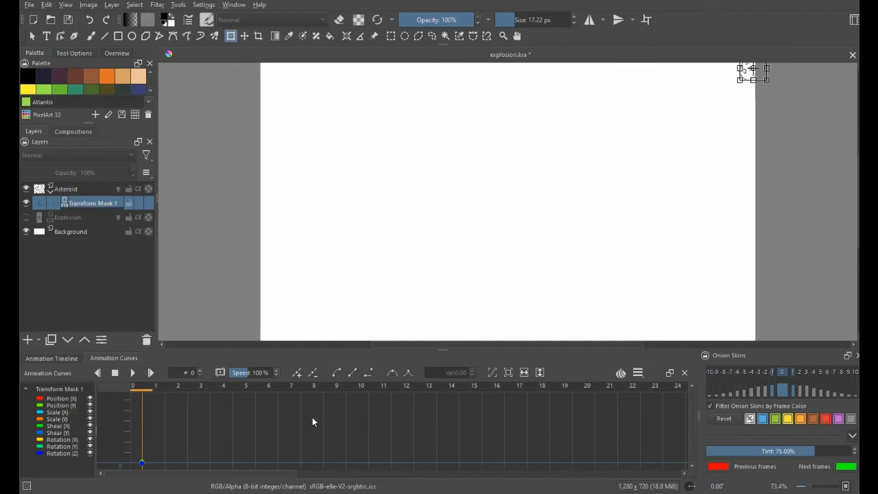
# At frame 10, enlarge and rotate the asteroid and move it just outside the canvas's lower-left corner.
pyautogui.click(360, 389)
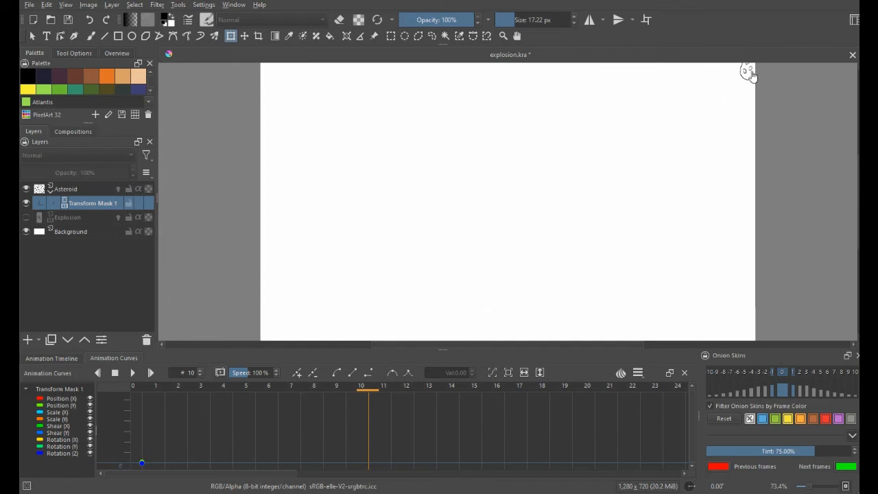
pyautogui.click(727, 98)
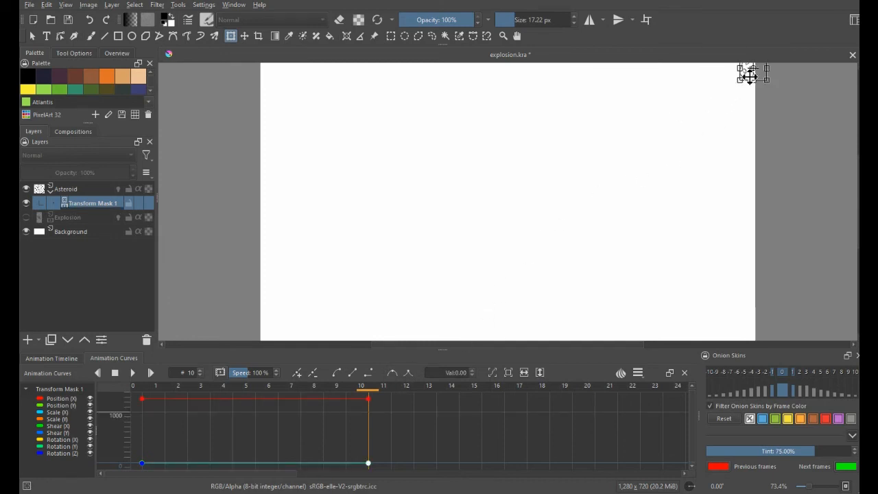
pyautogui.moveTo(744, 81); pyautogui.dragTo(438, 111)
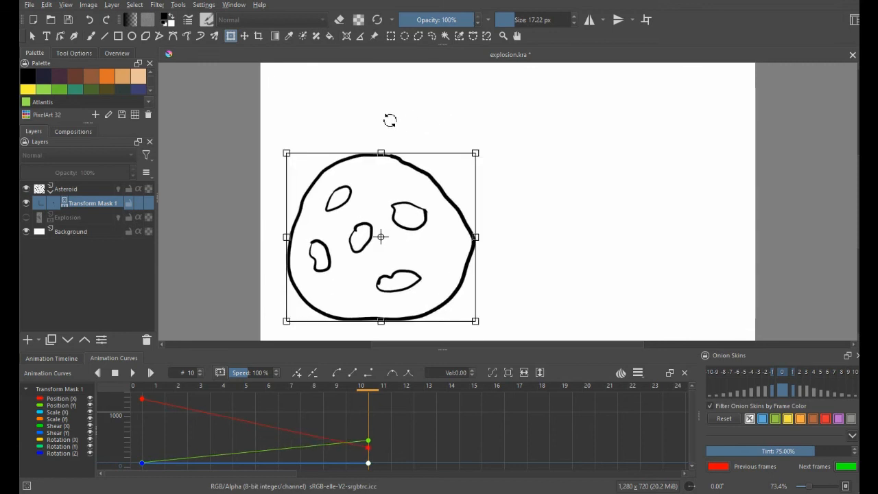
pyautogui.moveTo(280, 139); pyautogui.dragTo(321, 356)
pyautogui.moveTo(400, 247); pyautogui.dragTo(216, 392)
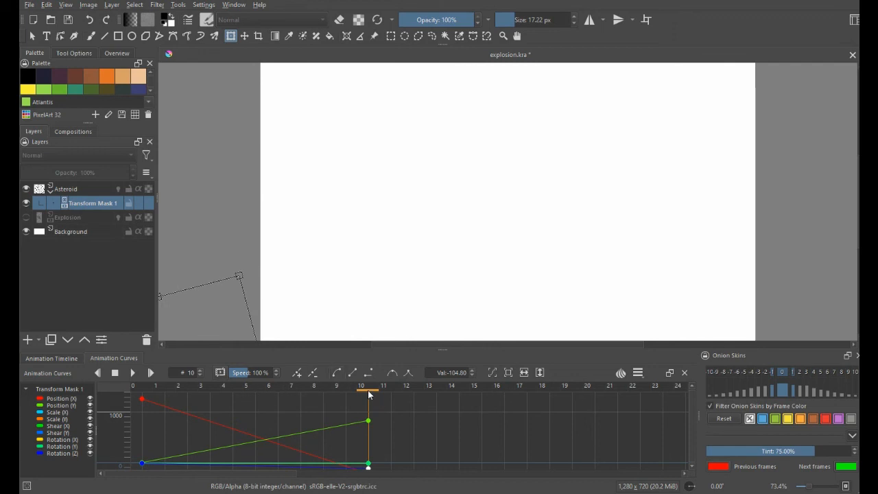
# Add intermediate transform keyframes by moving the asteroid upward at frame 6 and slightly down and right at frame 4.
pyautogui.moveTo(367, 389); pyautogui.dragTo(323, 395)
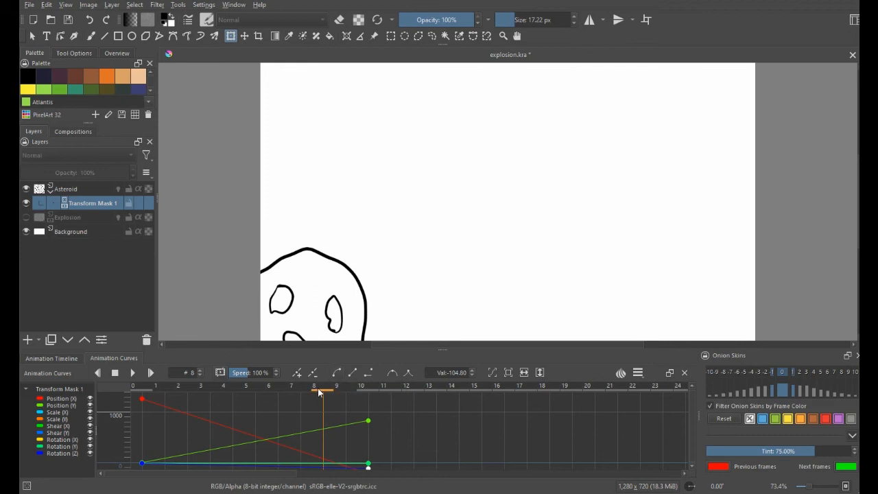
pyautogui.moveTo(319, 389); pyautogui.dragTo(270, 396)
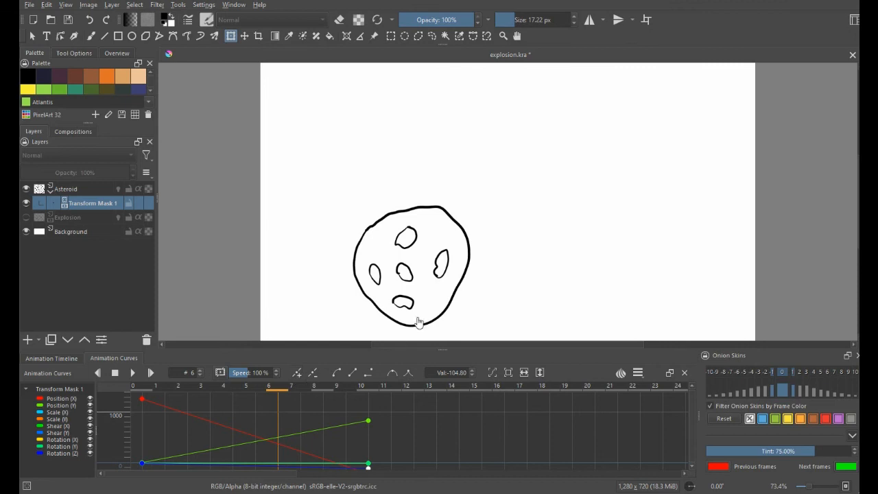
pyautogui.click(423, 260)
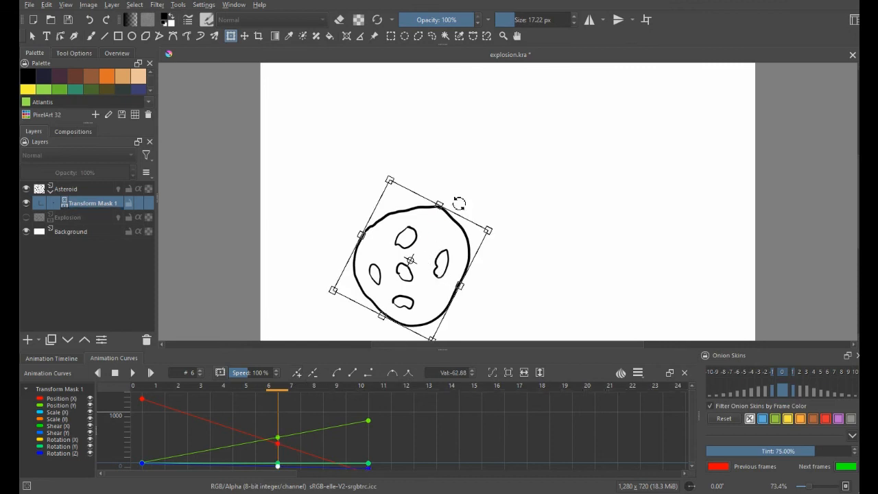
pyautogui.moveTo(443, 241); pyautogui.dragTo(435, 159)
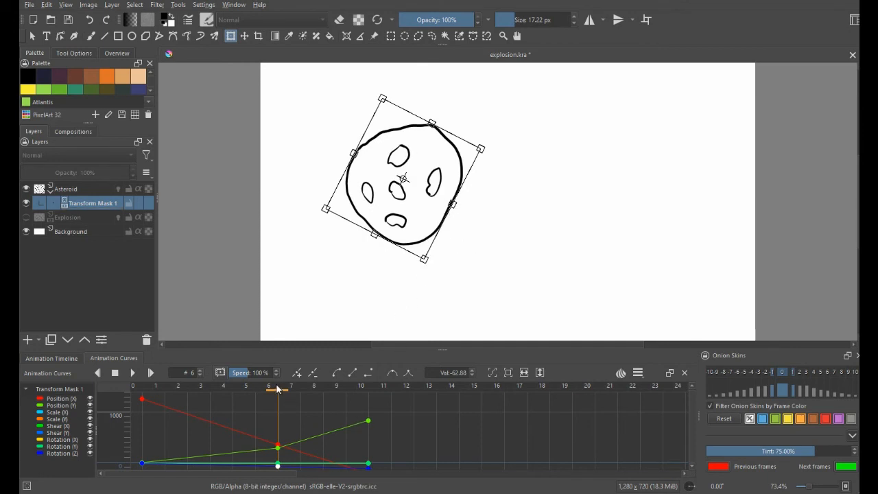
pyautogui.moveTo(277, 395); pyautogui.dragTo(232, 392)
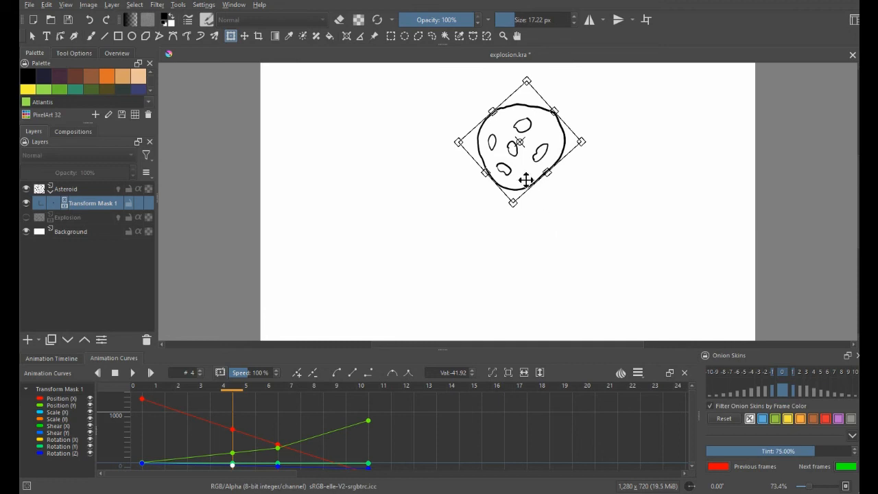
pyautogui.moveTo(525, 178); pyautogui.dragTo(545, 208)
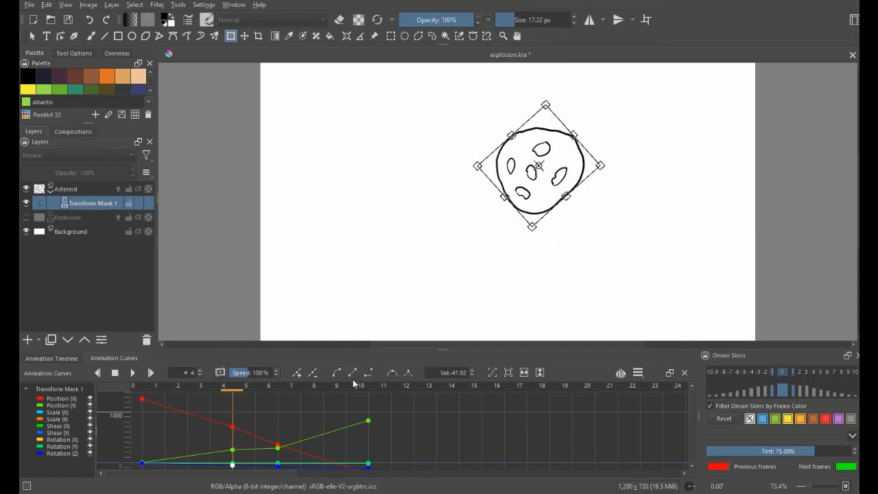
# Fit the animation curves in view and remove the asteroid's intermediate transform keyframes at frames 4 and 6.
pyautogui.click(509, 374)
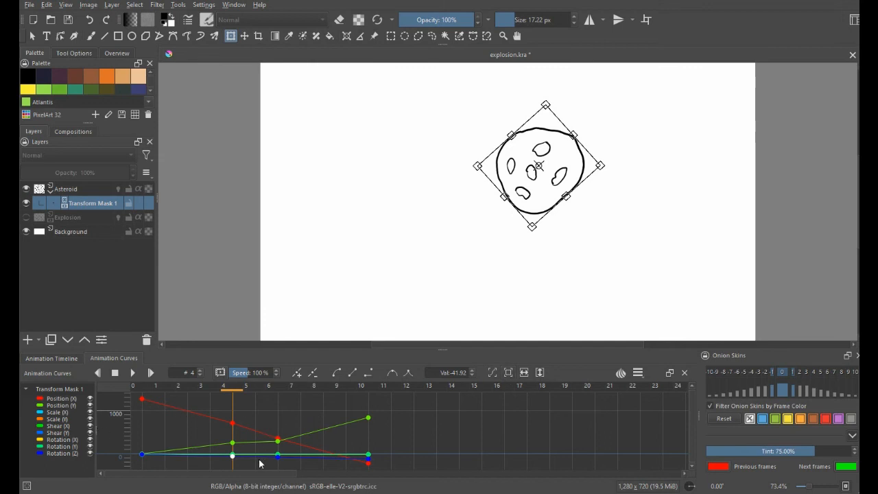
pyautogui.moveTo(199, 473); pyautogui.dragTo(196, 453)
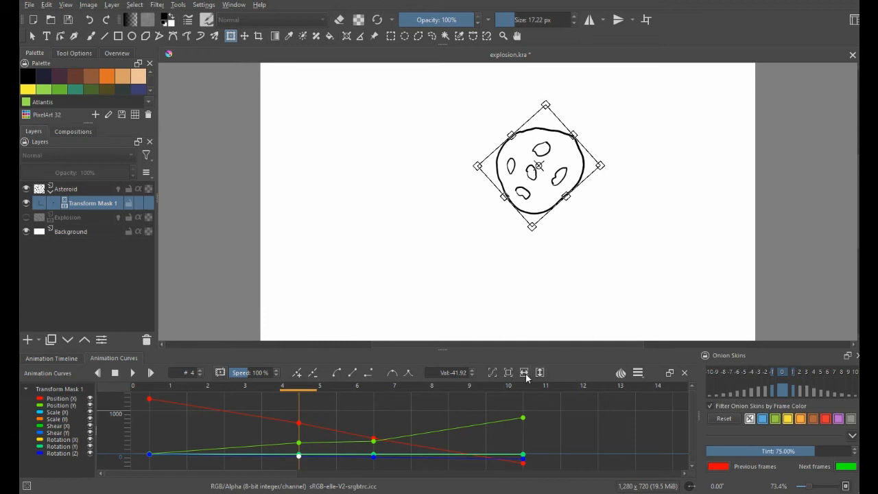
pyautogui.moveTo(524, 375); pyautogui.dragTo(547, 395)
pyautogui.moveTo(110, 404); pyautogui.dragTo(120, 423)
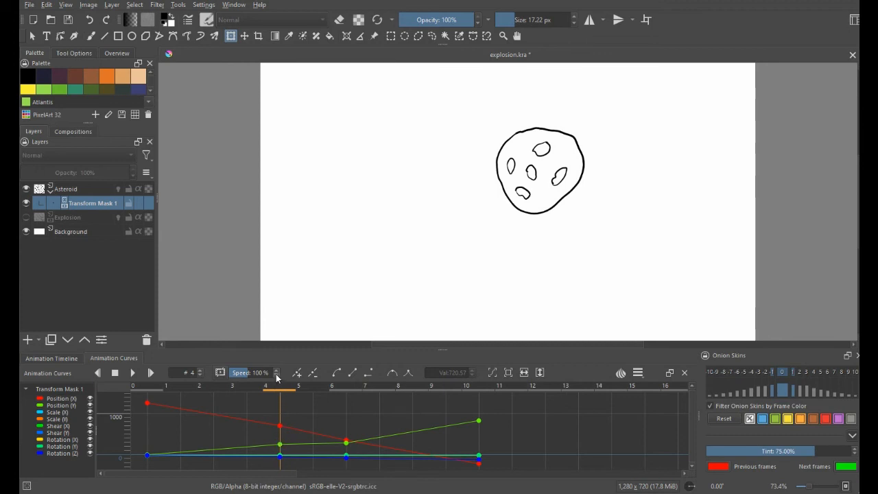
pyautogui.click(279, 446)
pyautogui.click(313, 373)
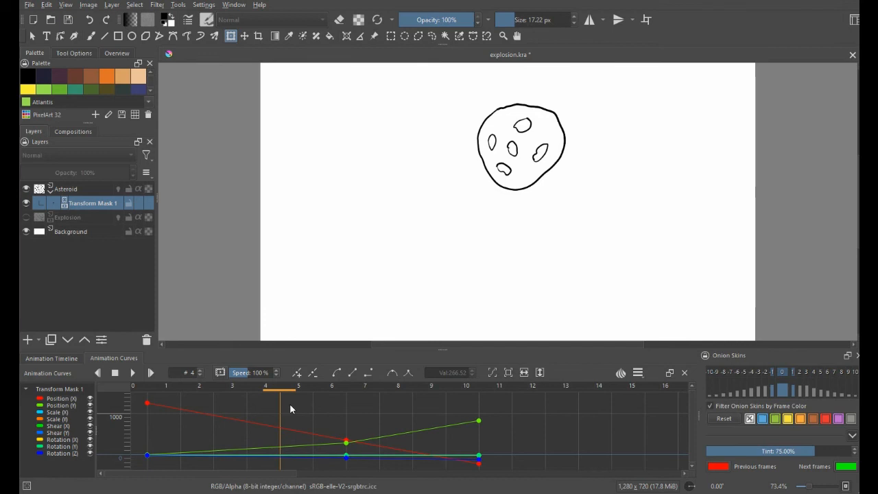
pyautogui.click(347, 442)
pyautogui.click(314, 373)
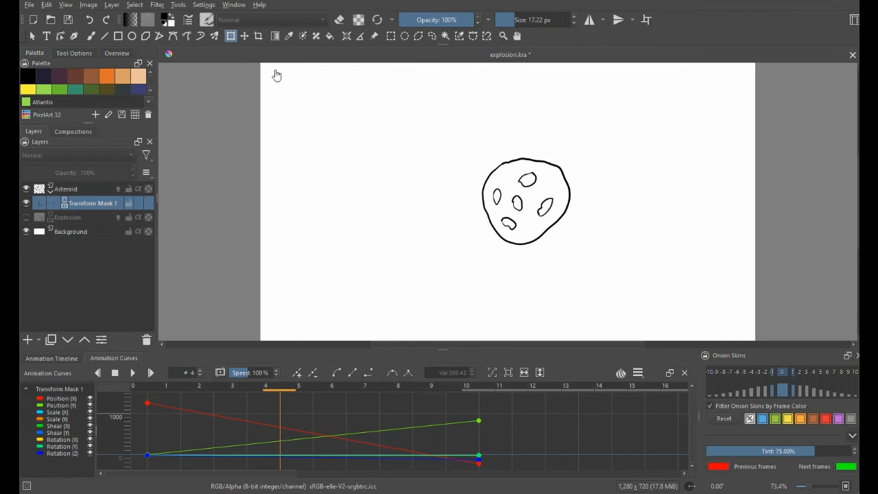
# Isolate the transform mask's Position (X) curve for viewing, followed by its Position (Y) curve.
pyautogui.click(90, 400)
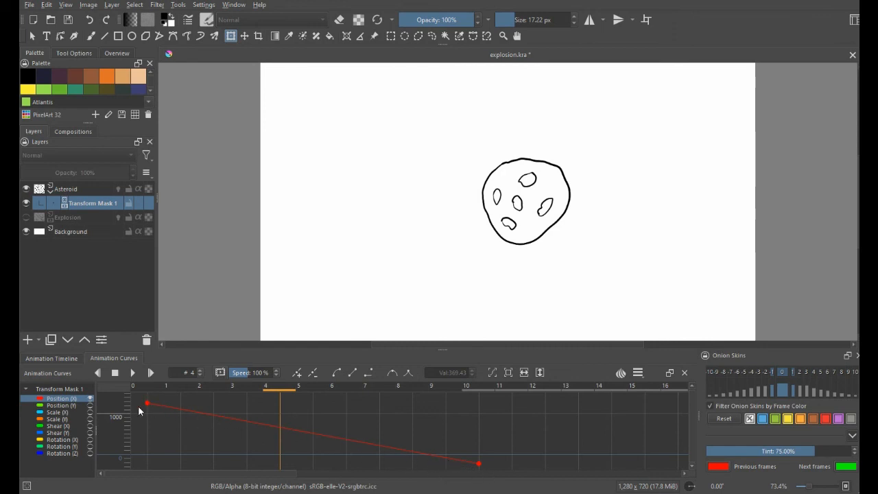
pyautogui.click(90, 405)
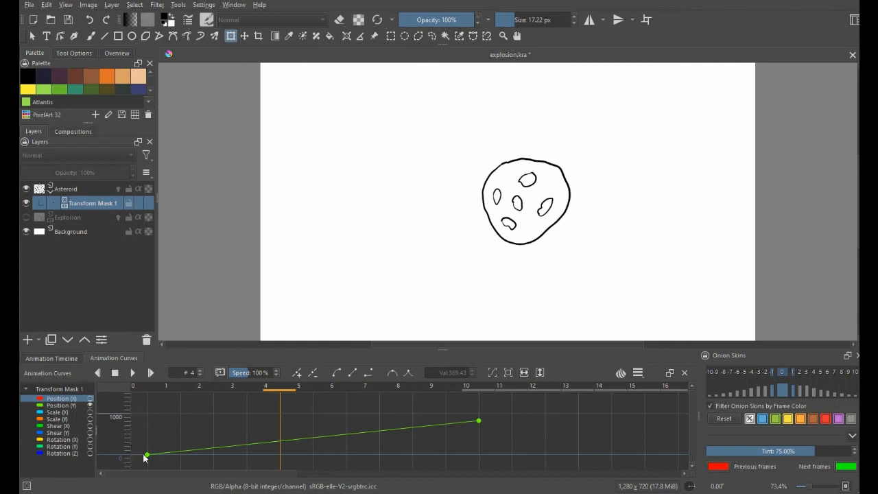
pyautogui.click(71, 405)
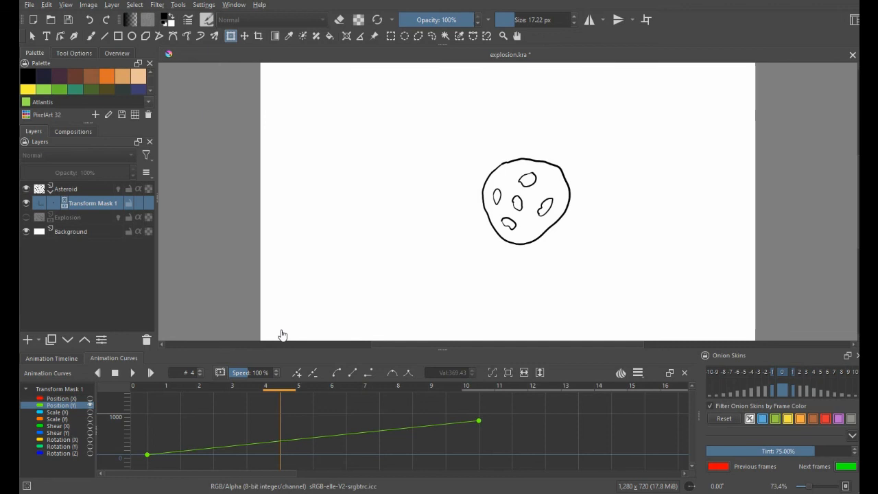
# Smooth the first keyframe of the Position (Y) curve, pull its handle out horizontally to about frame 5, and scrub to check the motion.
pyautogui.press('Up')
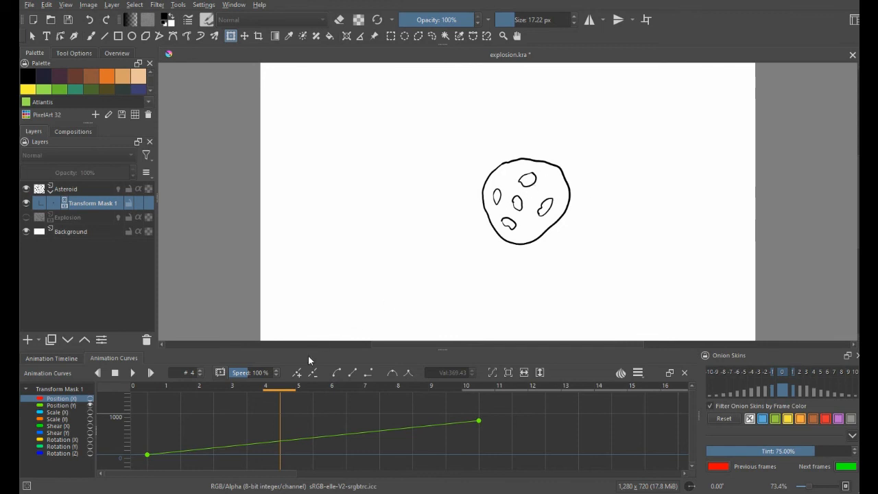
pyautogui.moveTo(272, 392)
pyautogui.mouseDown()
pyautogui.moveTo(172, 390)
pyautogui.moveTo(424, 414)
pyautogui.moveTo(200, 411)
pyautogui.moveTo(151, 401)
pyautogui.moveTo(470, 397)
pyautogui.moveTo(210, 387)
pyautogui.moveTo(288, 396)
pyautogui.mouseUp()
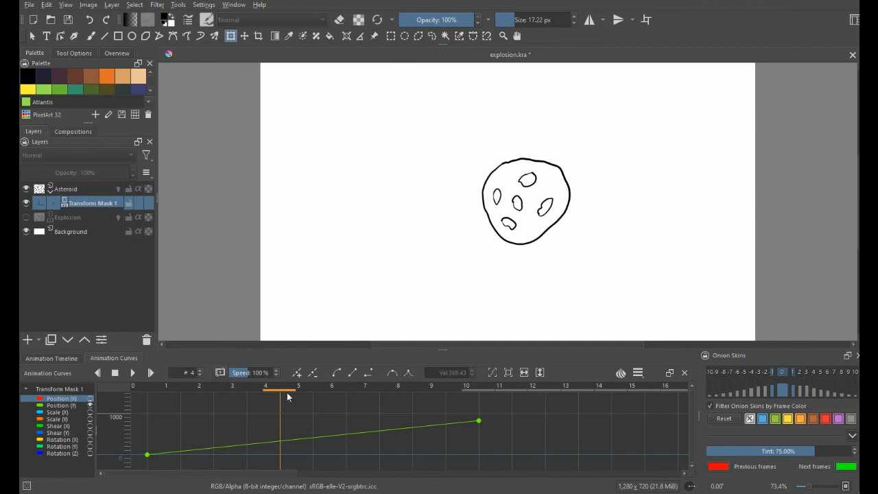
pyautogui.click(336, 374)
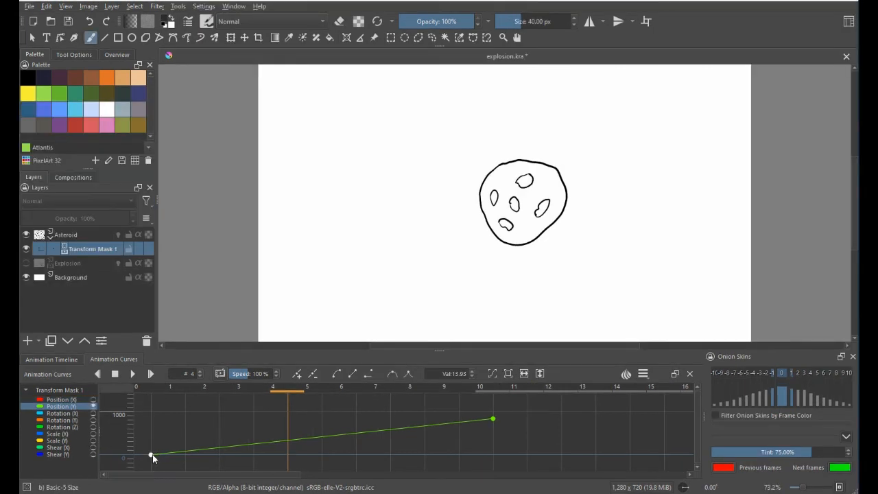
pyautogui.click(336, 374)
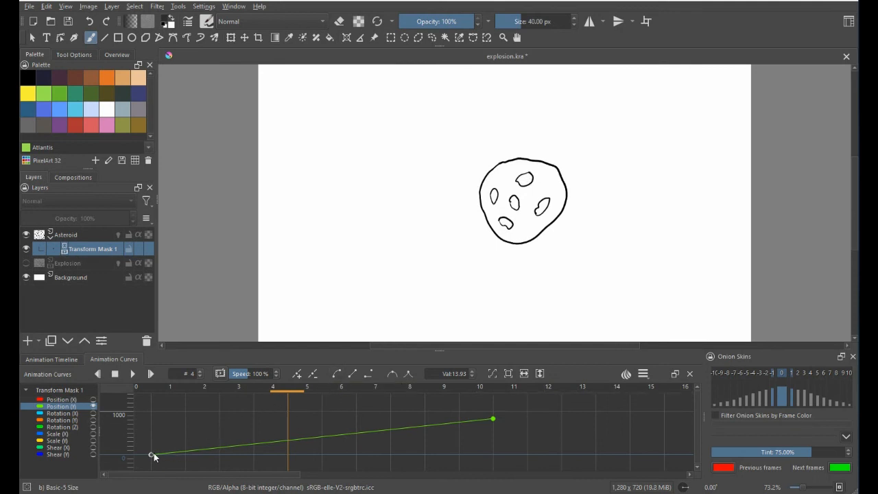
pyautogui.moveTo(151, 458); pyautogui.dragTo(372, 459)
pyautogui.moveTo(293, 392); pyautogui.dragTo(343, 425)
pyautogui.moveTo(371, 453); pyautogui.dragTo(332, 453)
pyautogui.moveTo(319, 391); pyautogui.dragTo(424, 405)
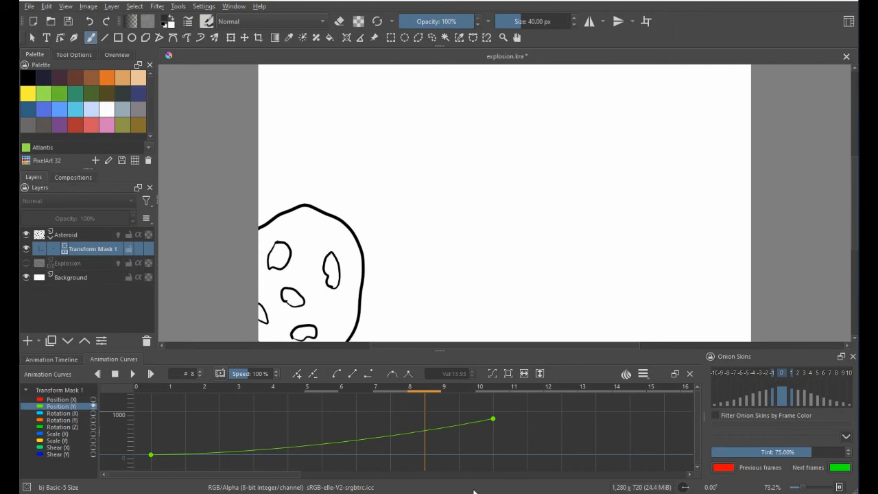
pyautogui.moveTo(430, 395); pyautogui.dragTo(448, 395)
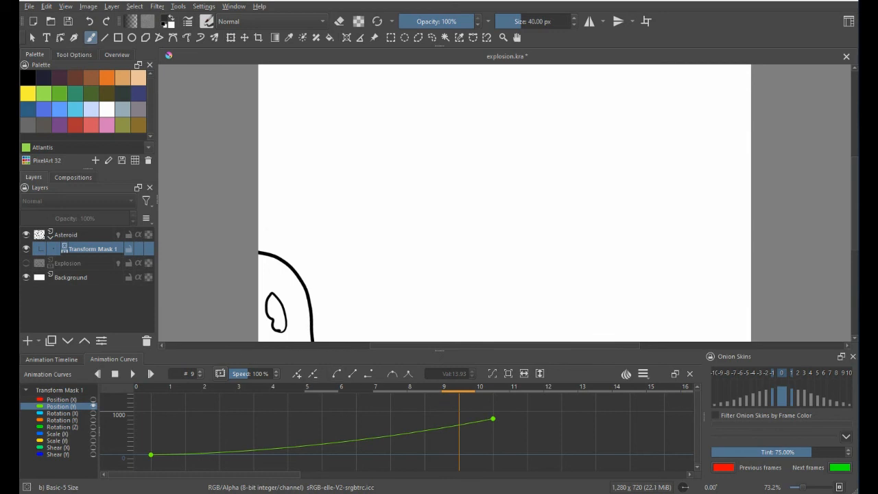
# Return to the animation timeline, select the Explosion layer, and make it visible.
pyautogui.click(47, 357)
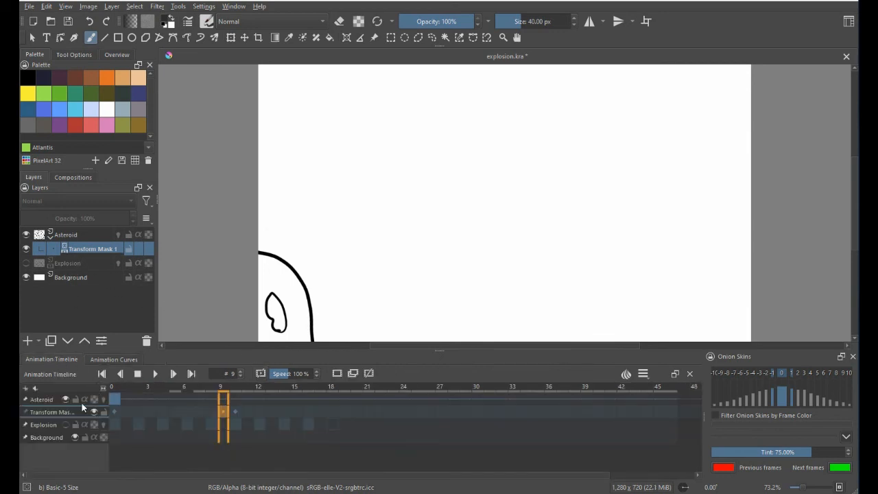
pyautogui.click(53, 425)
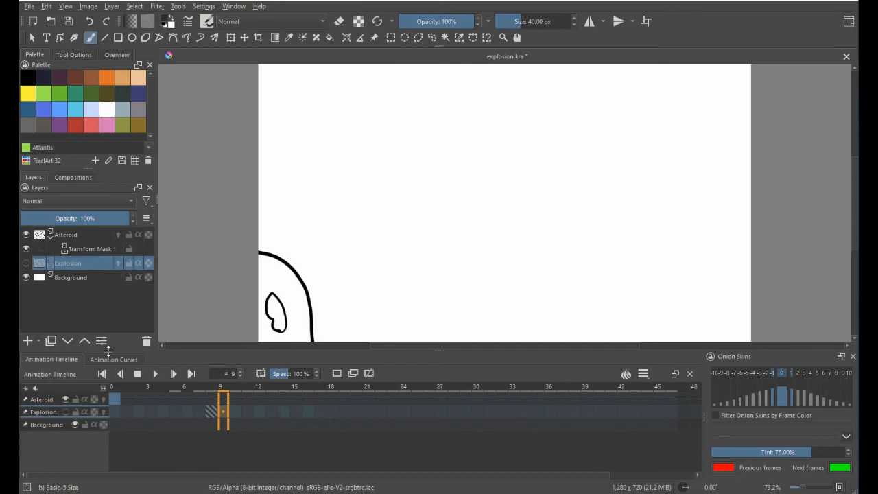
pyautogui.click(27, 264)
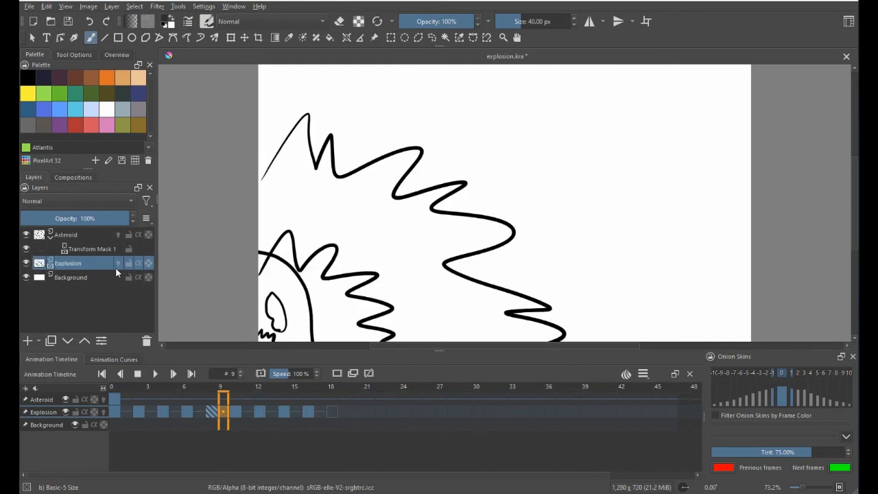
# Shift all of the Explosion layer's keyframes together so the sequence starts at frame 9, and scrub back to frame 0.
pyautogui.moveTo(115, 388)
pyautogui.mouseDown()
pyautogui.moveTo(235, 396)
pyautogui.moveTo(119, 390)
pyautogui.mouseUp()
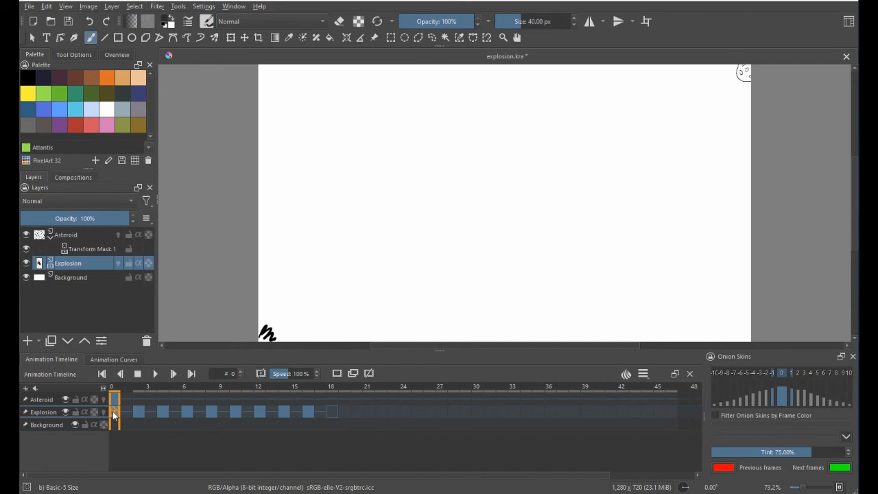
pyautogui.keyDown('shift'); pyautogui.click(329, 411); pyautogui.keyUp('shift')
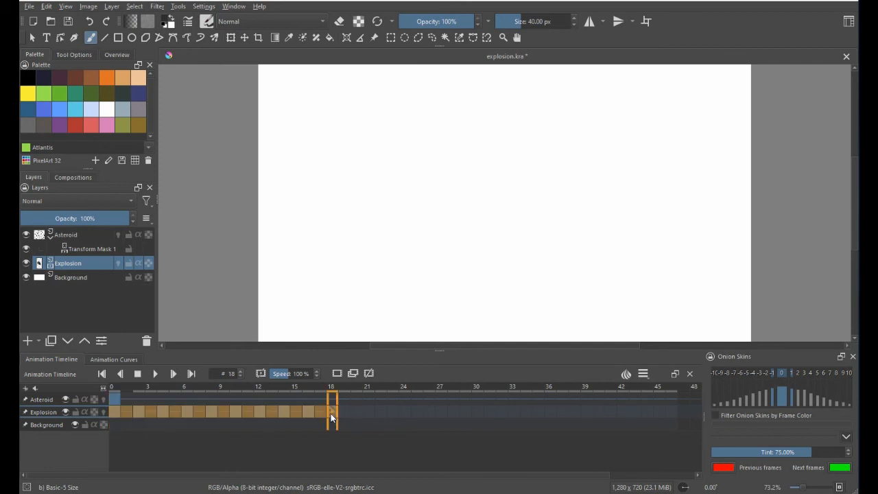
pyautogui.click(287, 416)
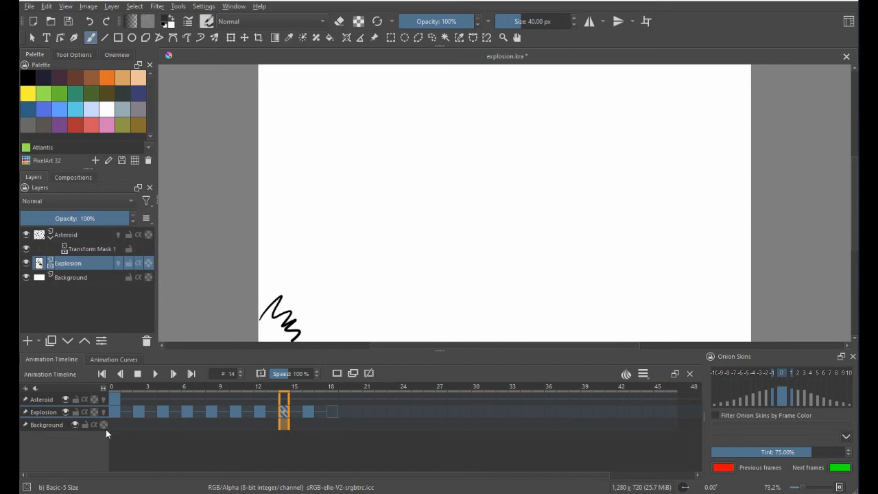
pyautogui.click(345, 424)
pyautogui.moveTo(346, 424); pyautogui.dragTo(117, 415)
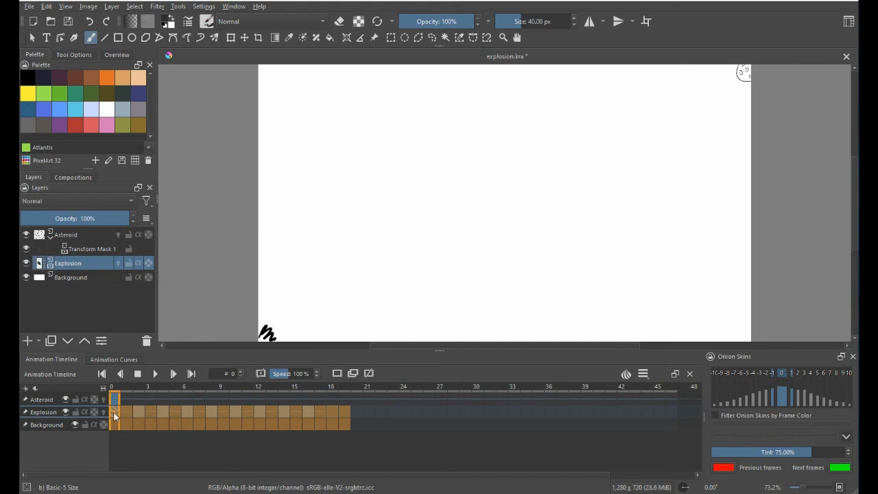
pyautogui.moveTo(114, 416)
pyautogui.mouseDown()
pyautogui.moveTo(277, 412)
pyautogui.moveTo(236, 412)
pyautogui.mouseUp()
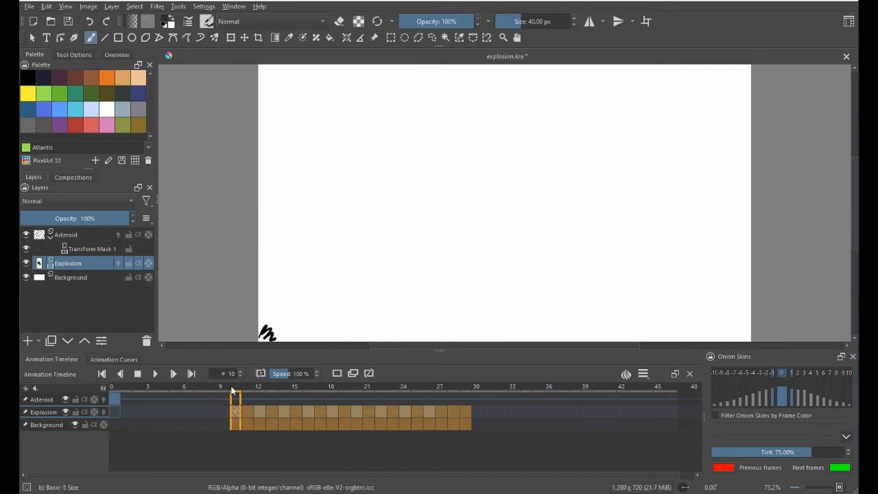
pyautogui.moveTo(231, 389)
pyautogui.mouseDown()
pyautogui.moveTo(423, 398)
pyautogui.moveTo(117, 391)
pyautogui.moveTo(393, 408)
pyautogui.moveTo(113, 396)
pyautogui.moveTo(430, 413)
pyautogui.moveTo(122, 399)
pyautogui.moveTo(271, 405)
pyautogui.moveTo(227, 408)
pyautogui.moveTo(211, 388)
pyautogui.moveTo(155, 385)
pyautogui.moveTo(314, 411)
pyautogui.moveTo(428, 412)
pyautogui.moveTo(111, 402)
pyautogui.mouseUp()
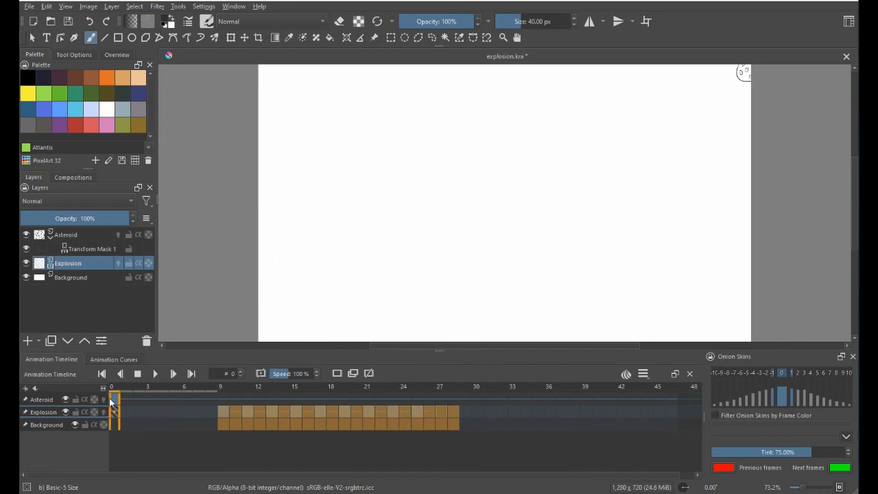
# Update the playback range so the clip ends at frame 28.
pyautogui.rightClick(454, 387)
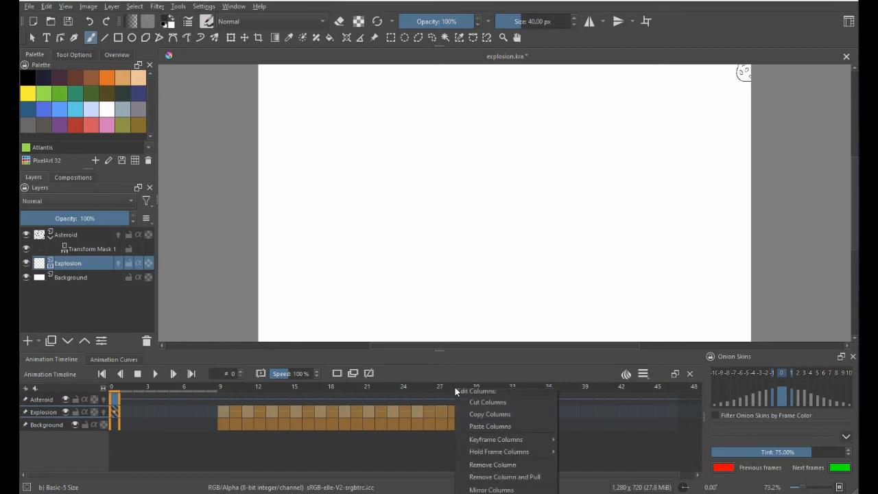
pyautogui.rightClick(452, 424)
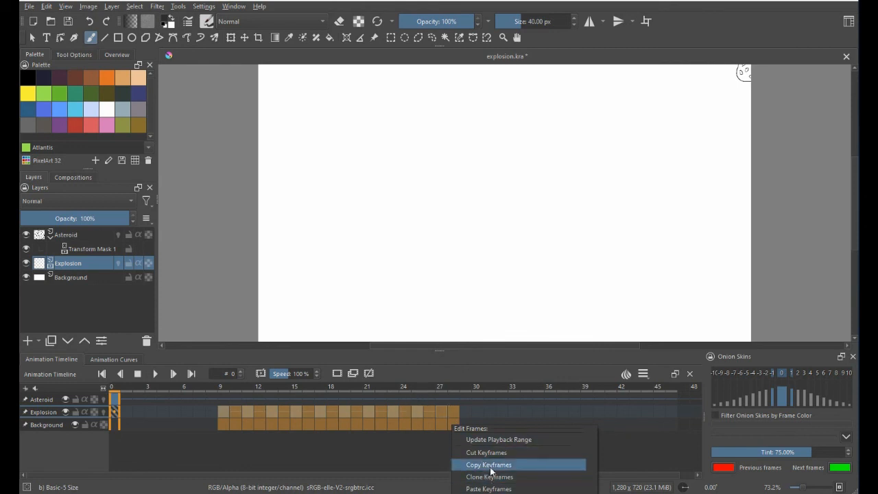
pyautogui.click(441, 450)
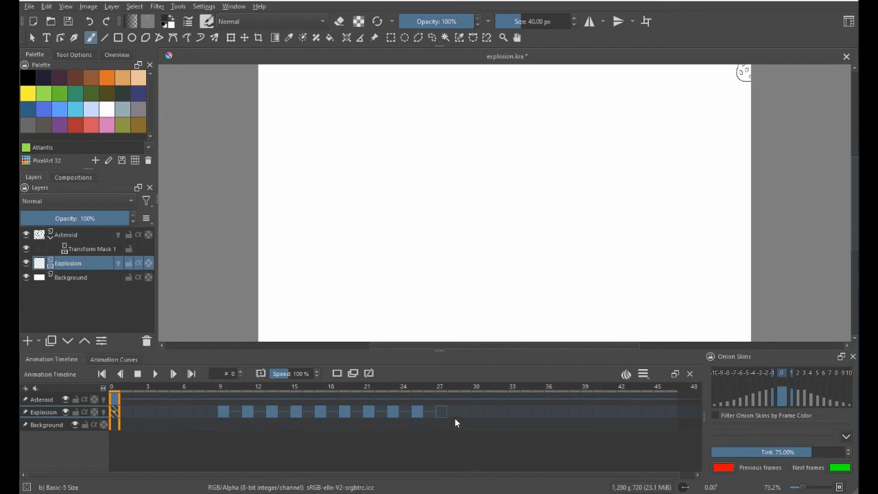
pyautogui.rightClick(455, 411)
pyautogui.click(476, 437)
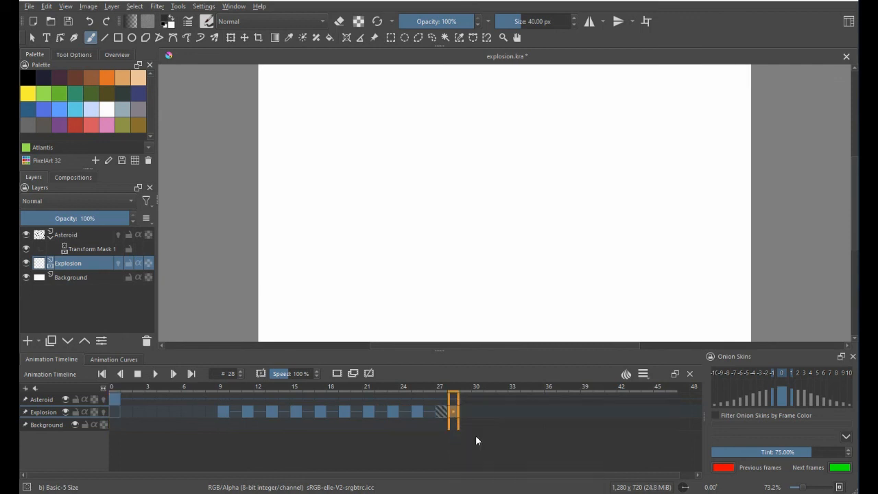
# Preview the combined asteroid and explosion animation, raise its frame rate, and play it again.
pyautogui.click(155, 373)
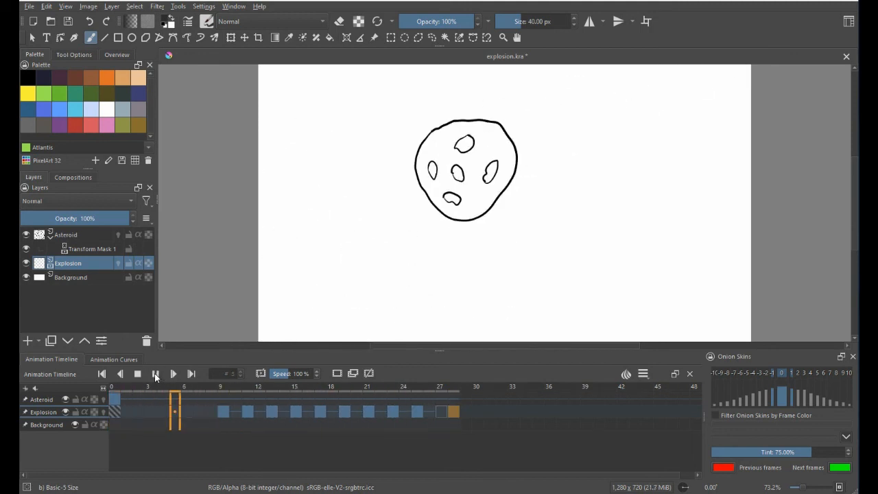
pyautogui.click(157, 375)
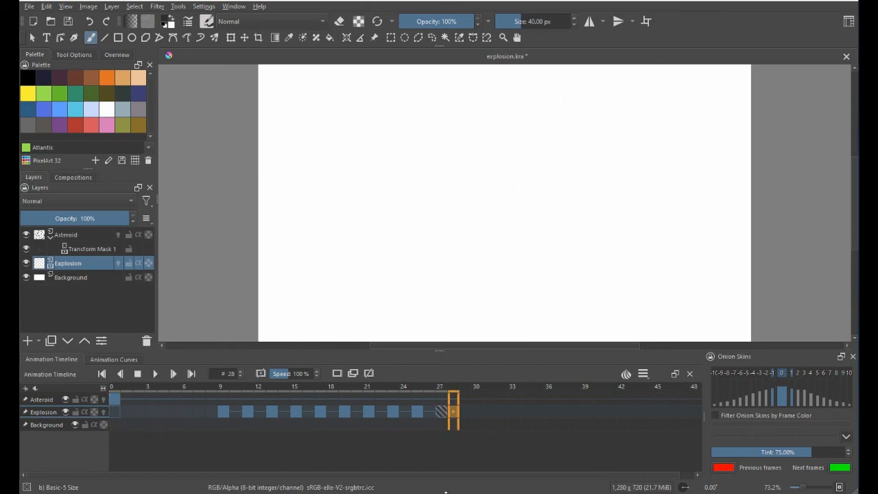
pyautogui.click(644, 375)
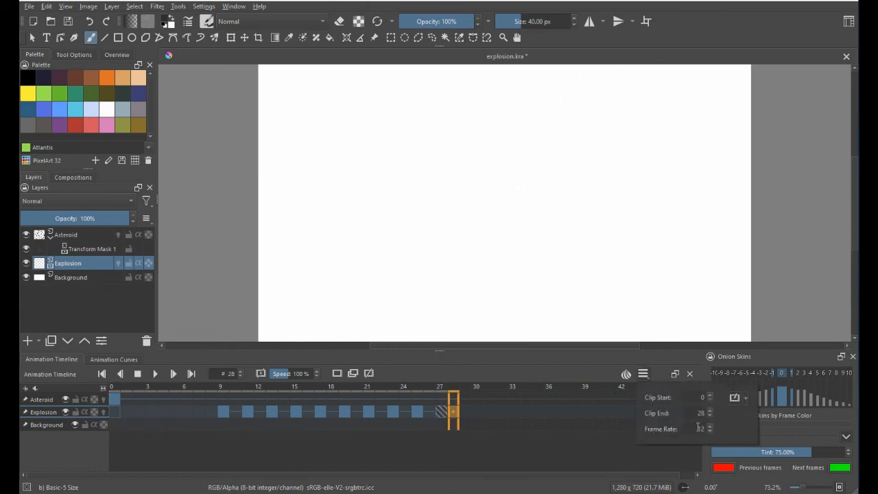
pyautogui.scroll(6, 708, 426)
pyautogui.click(155, 373)
pyautogui.click(155, 373)
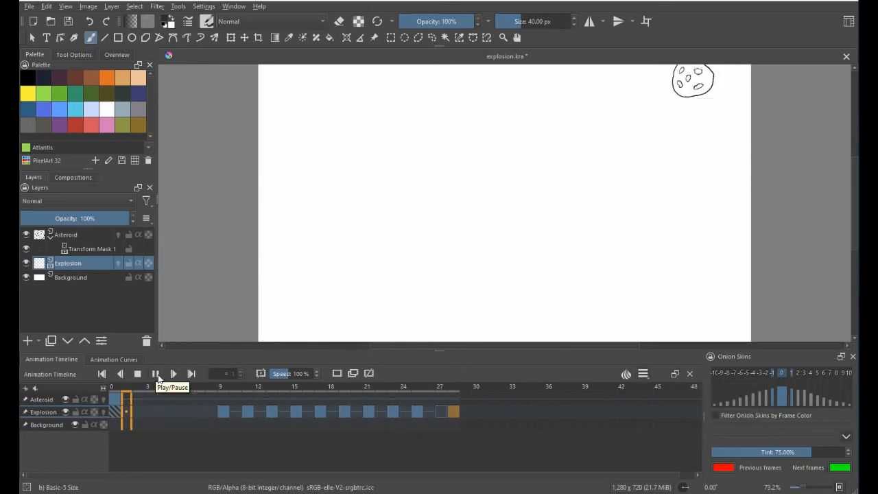
pyautogui.click(157, 373)
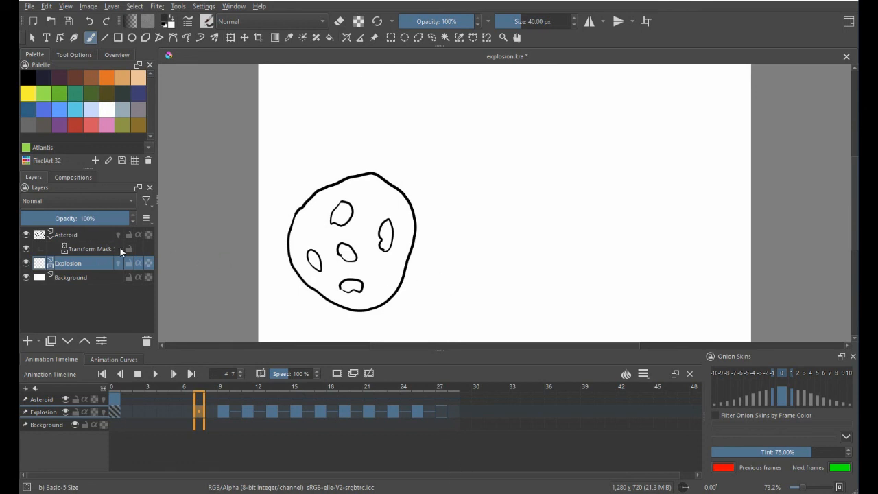
# Select the Asteroid layer, scrub through its flight back to frame 0, and hide its transform mask.
pyautogui.click(54, 400)
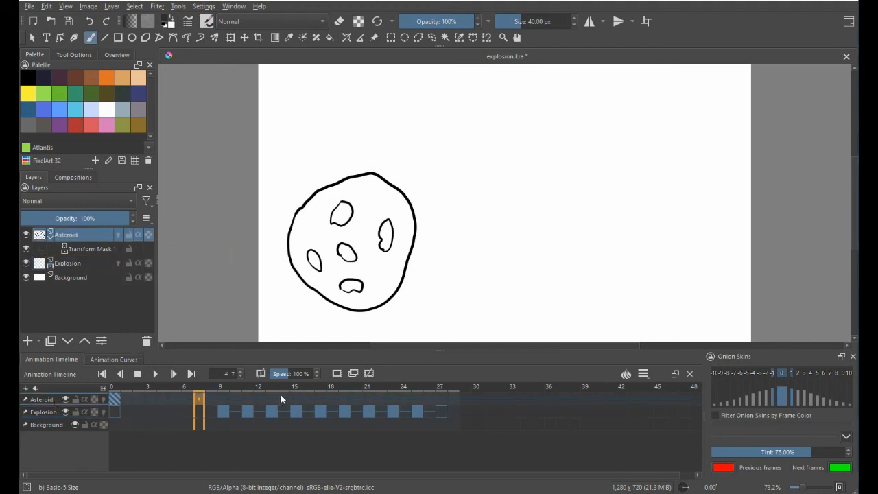
pyautogui.click(119, 387)
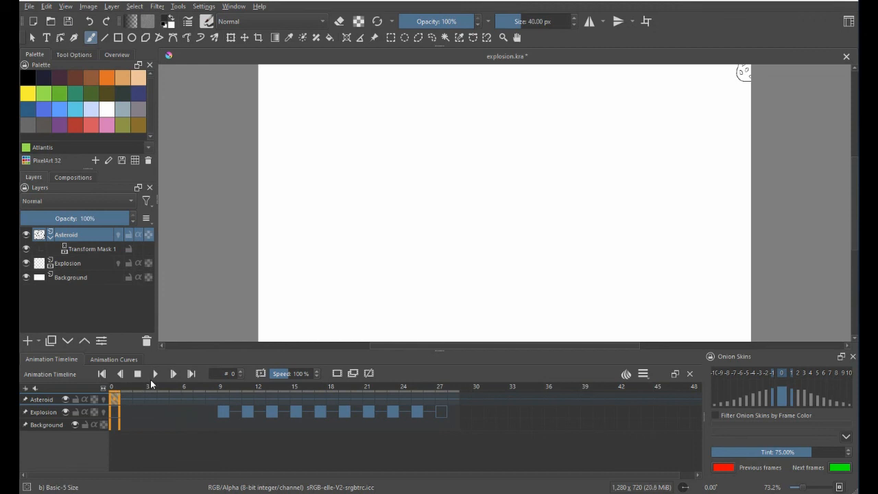
pyautogui.moveTo(128, 391)
pyautogui.mouseDown()
pyautogui.moveTo(120, 388)
pyautogui.moveTo(209, 388)
pyautogui.moveTo(117, 390)
pyautogui.mouseUp()
pyautogui.click(231, 388)
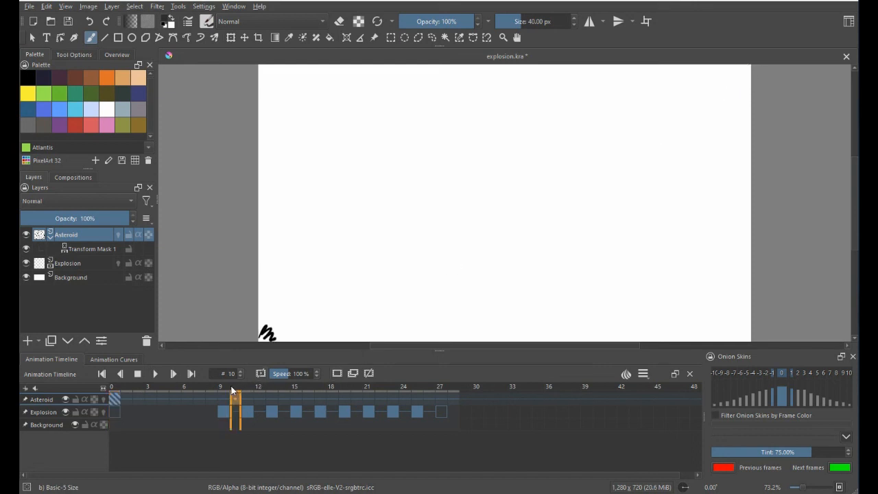
pyautogui.moveTo(232, 390); pyautogui.dragTo(190, 384)
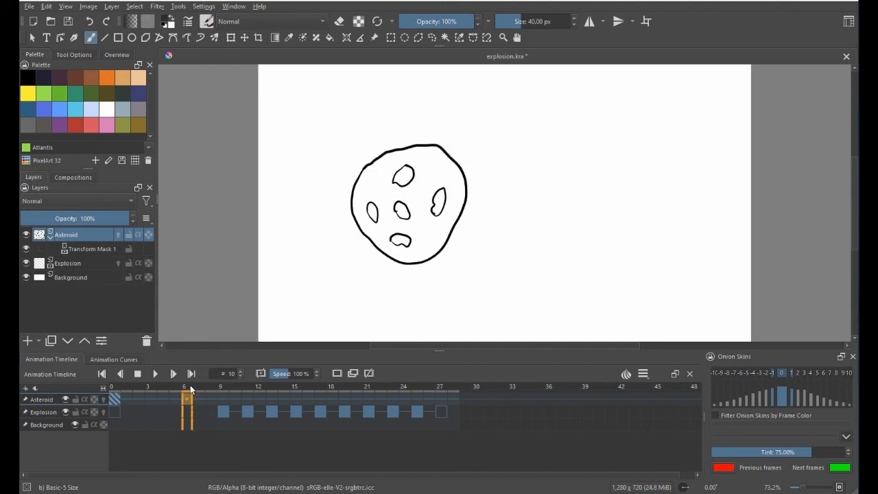
pyautogui.click(113, 388)
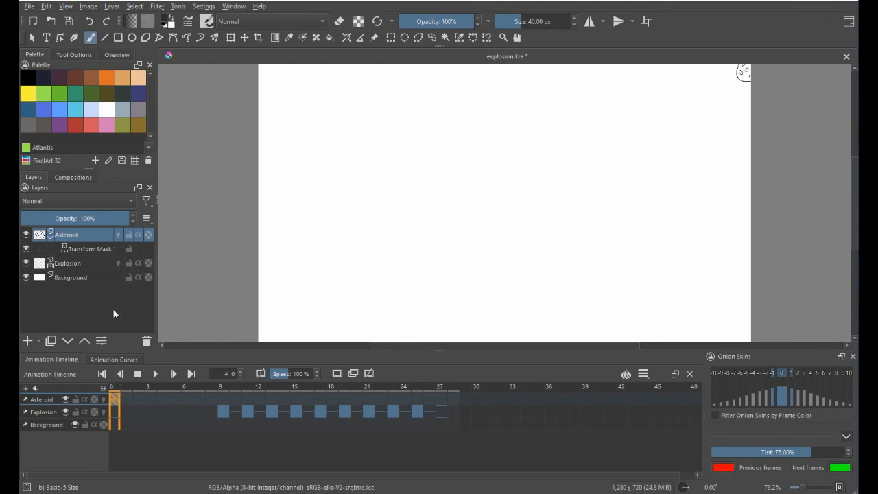
pyautogui.click(27, 251)
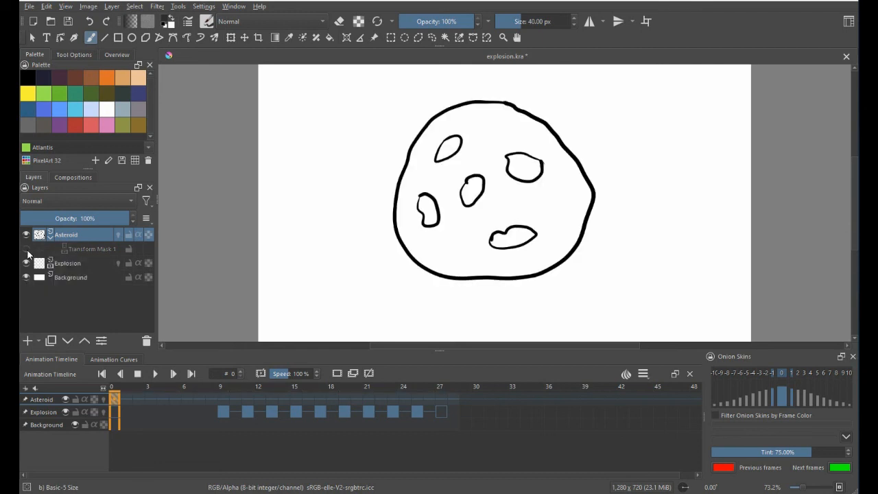
pyautogui.moveTo(116, 387)
pyautogui.mouseDown()
pyautogui.moveTo(359, 394)
pyautogui.moveTo(115, 398)
pyautogui.mouseUp()
pyautogui.click(116, 398)
# Add a paint layer above the Asteroid layer and name it "Asteroid color".
pyautogui.click(28, 341)
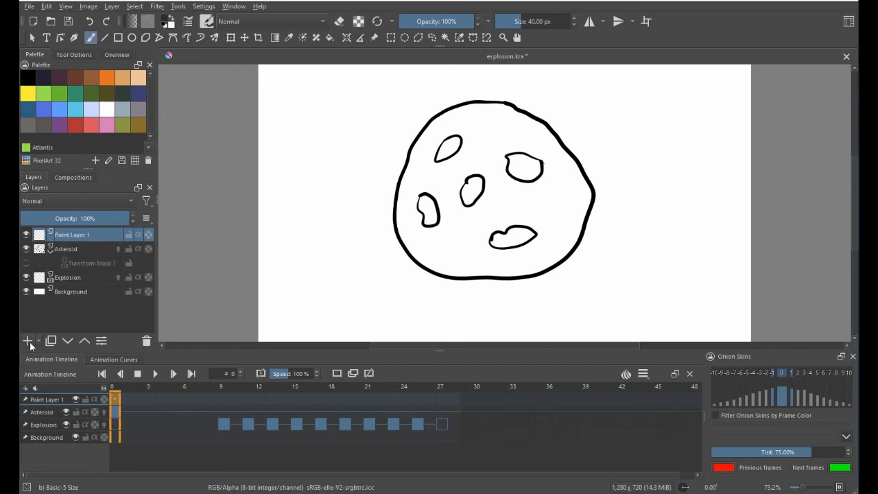
pyautogui.doubleClick(81, 234)
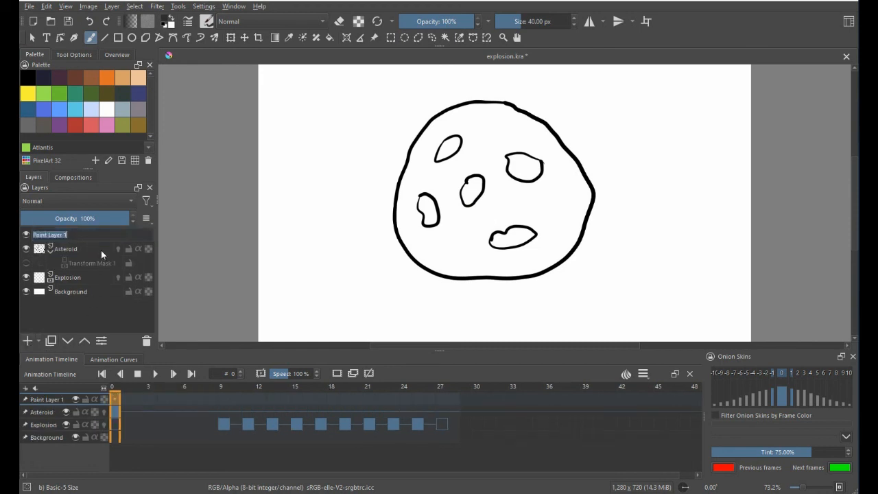
pyautogui.moveTo(101, 250)
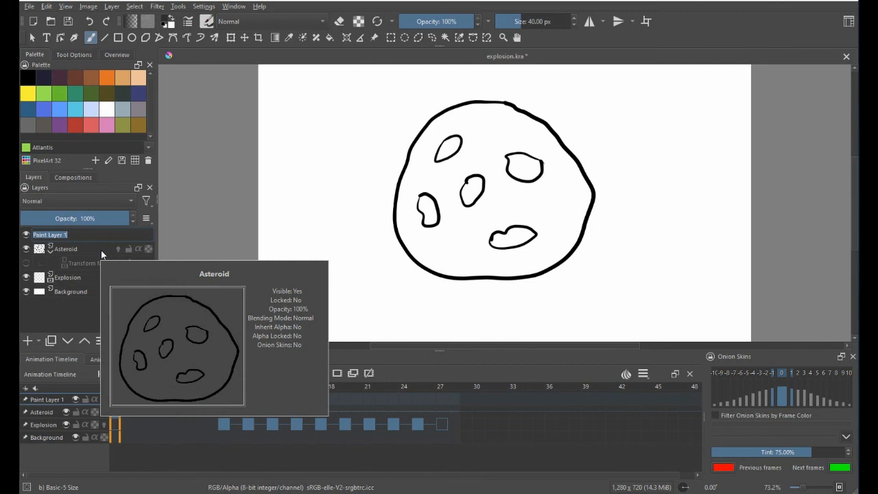
pyautogui.write('As')
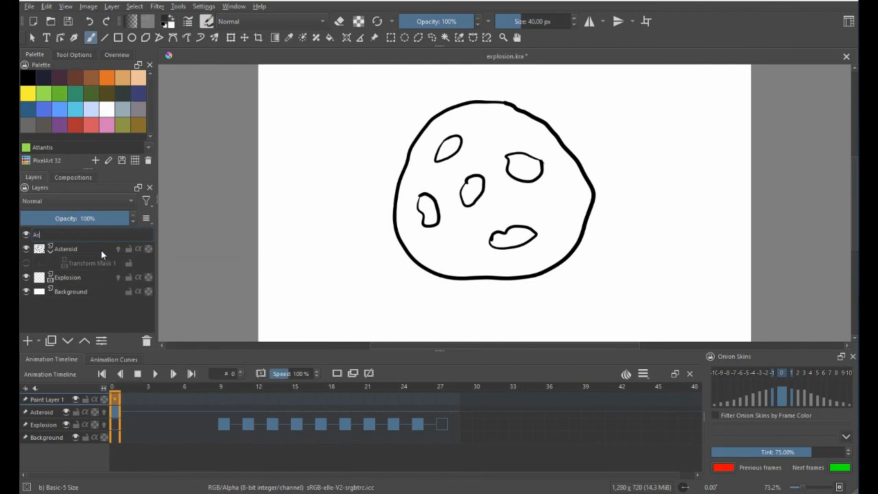
pyautogui.write('teroid color')
pyautogui.press('Return')
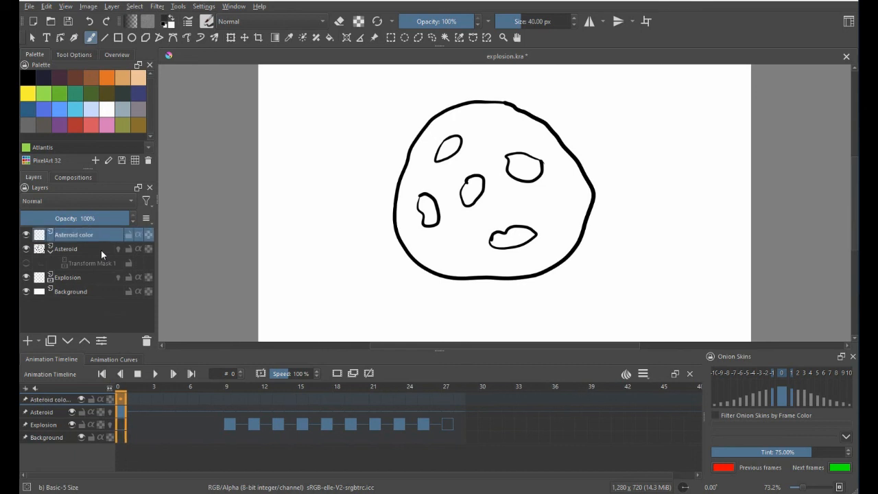
# Move the Asteroid color layer below the Asteroid layer and its transform mask, and group the two paint layers.
pyautogui.moveTo(76, 236); pyautogui.dragTo(31, 252)
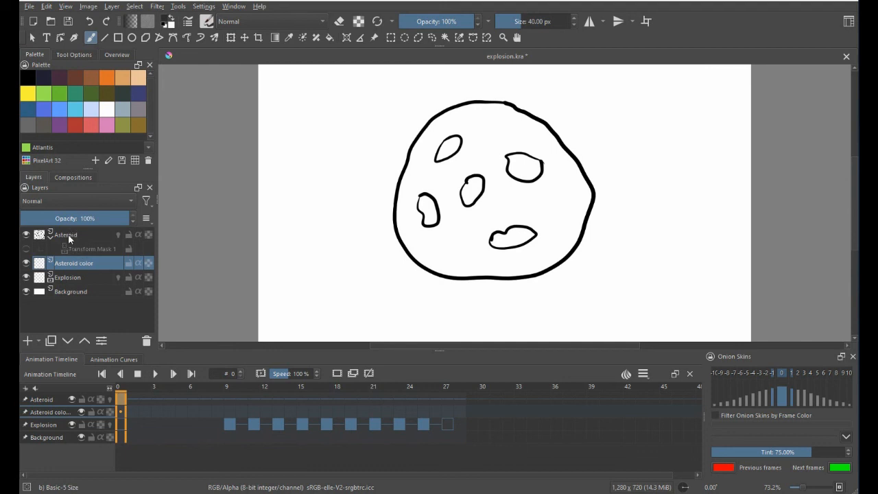
pyautogui.click(69, 235)
pyautogui.keyDown('shift'); pyautogui.click(73, 261); pyautogui.keyUp('shift')
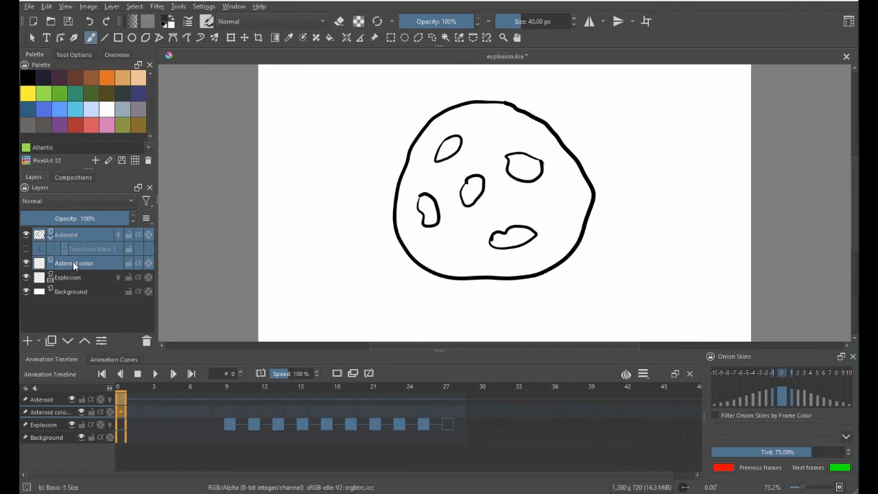
pyautogui.click(73, 264)
pyautogui.keyDown('ctrl'); pyautogui.click(65, 235); pyautogui.keyUp('ctrl')
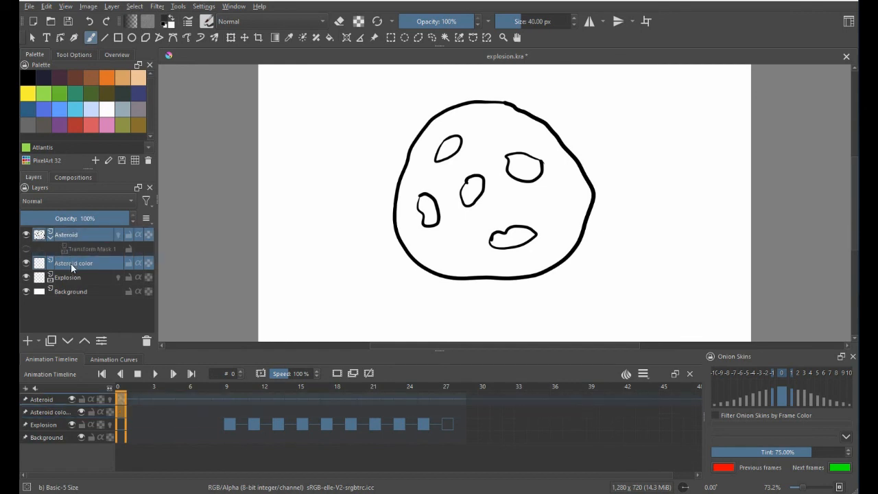
pyautogui.rightClick(72, 263)
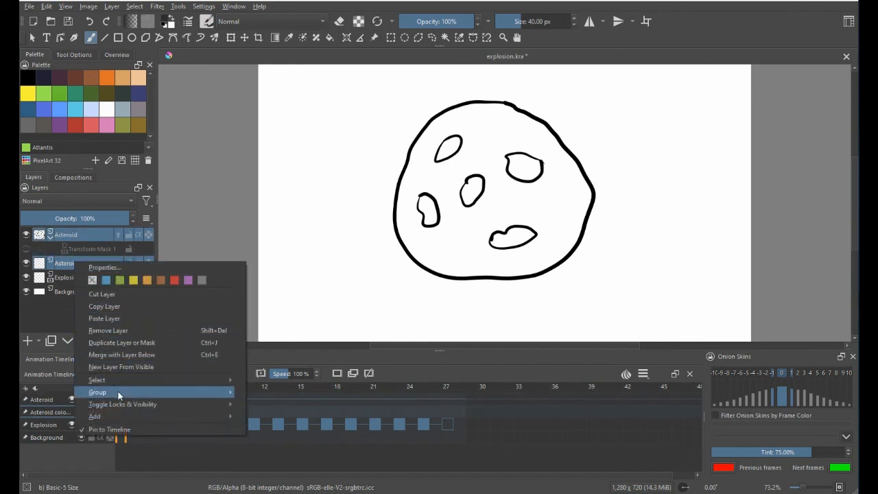
pyautogui.moveTo(119, 395)
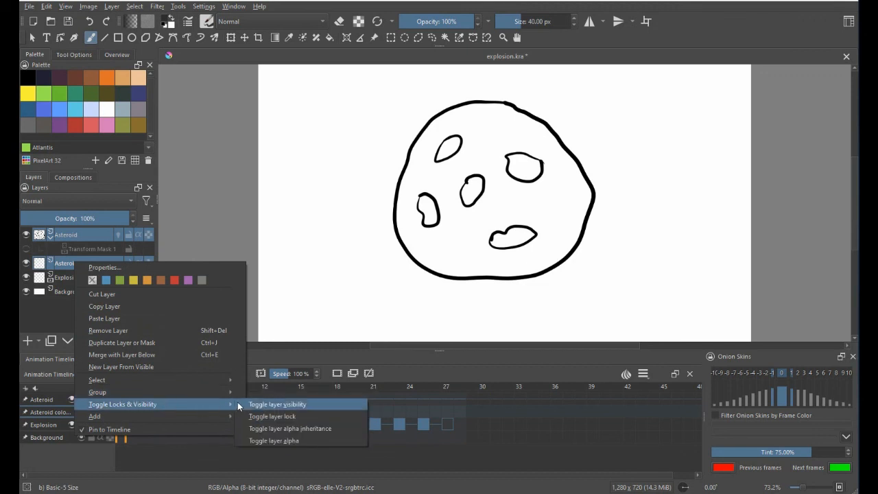
pyautogui.click(255, 394)
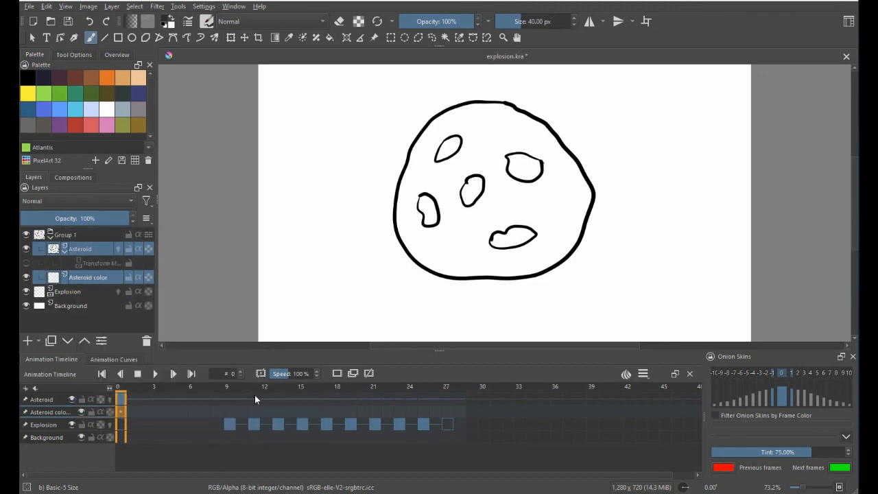
# Move Transform Mask 1 out of the Asteroid layer so it applies directly to Group 1.
pyautogui.click(100, 262)
pyautogui.moveTo(96, 259); pyautogui.dragTo(83, 240)
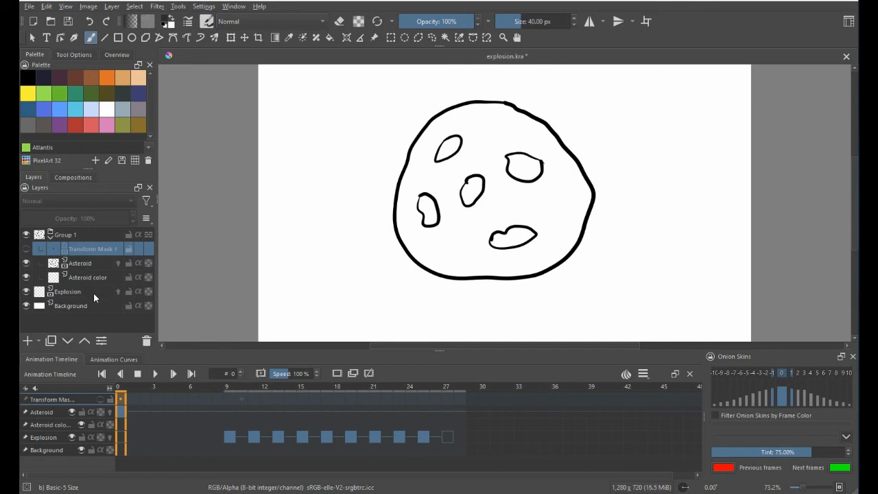
# Paint over the whole asteroid on the Asteroid color layer at frame 0, using the Wet Textured Soft brush in Clairvoyant purple.
pyautogui.click(93, 279)
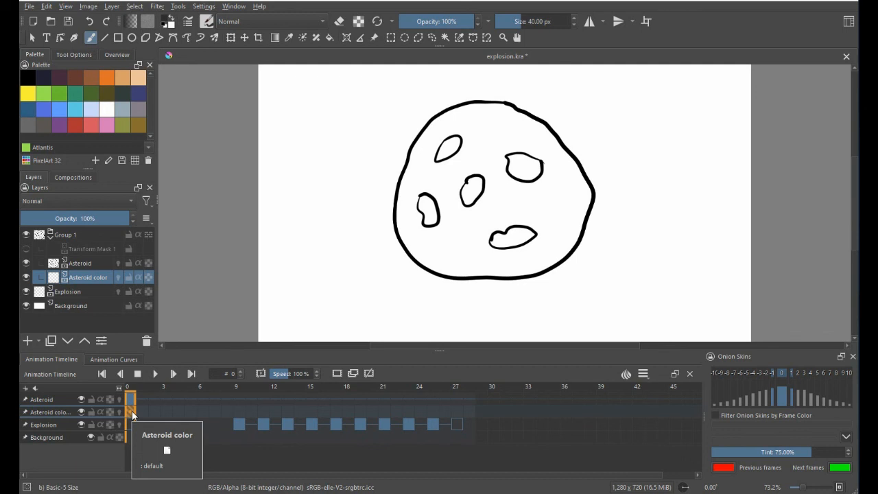
pyautogui.click(207, 21)
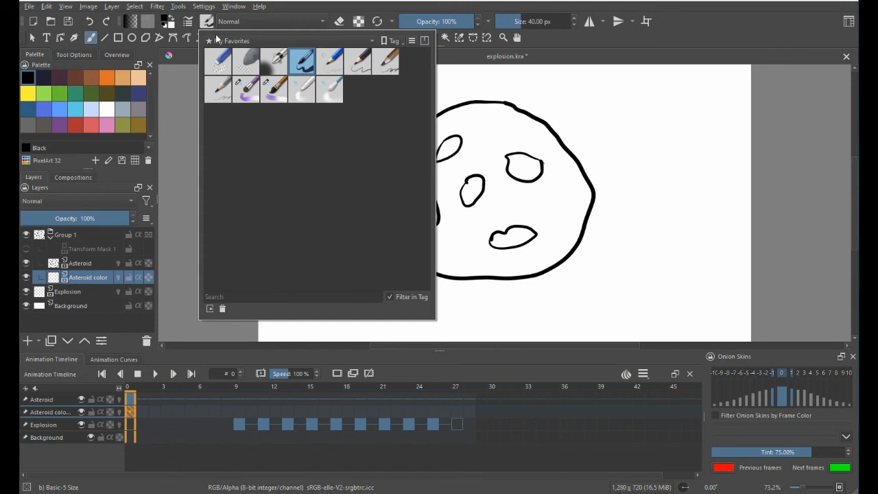
pyautogui.click(275, 94)
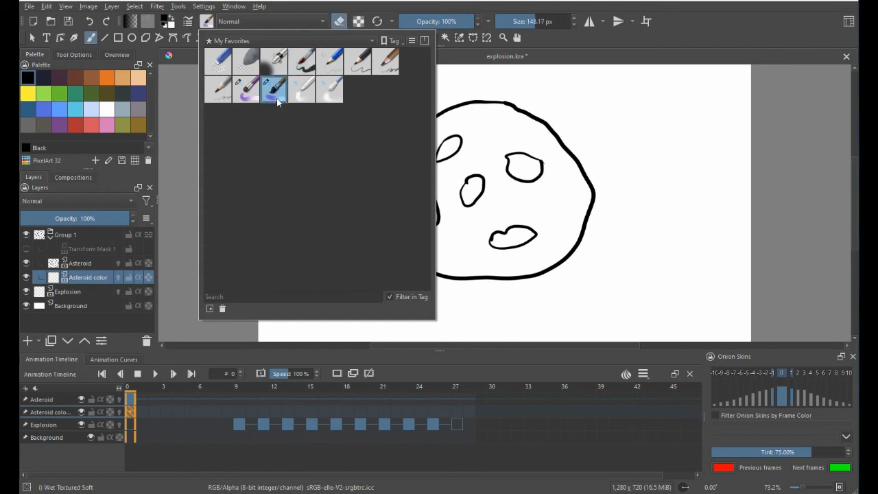
pyautogui.moveTo(273, 95)
pyautogui.click(45, 109)
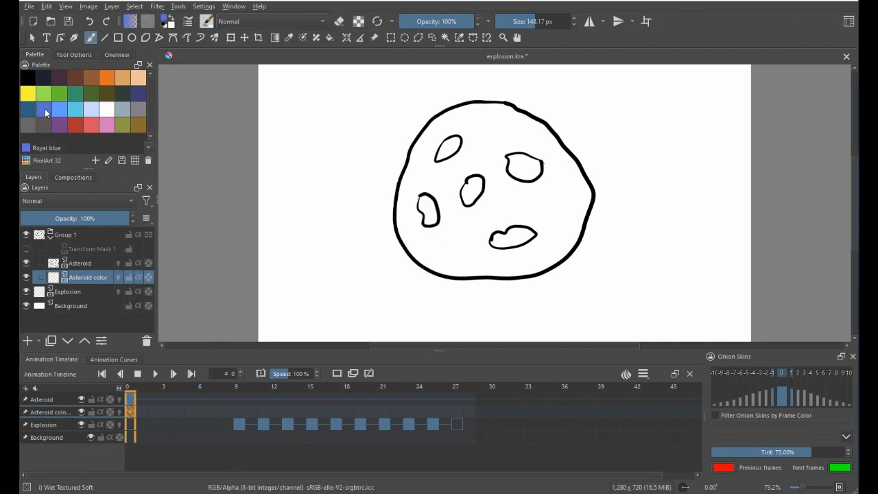
pyautogui.click(59, 125)
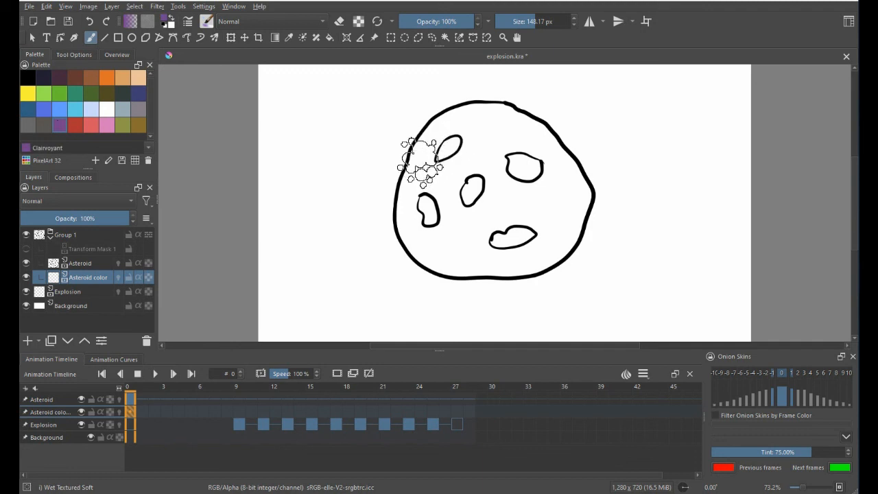
pyautogui.moveTo(439, 141)
pyautogui.mouseDown()
pyautogui.moveTo(425, 156)
pyautogui.moveTo(463, 127)
pyautogui.moveTo(470, 148)
pyautogui.moveTo(427, 218)
pyautogui.moveTo(429, 247)
pyautogui.moveTo(502, 199)
pyautogui.moveTo(579, 185)
pyautogui.moveTo(558, 243)
pyautogui.moveTo(429, 283)
pyautogui.moveTo(423, 244)
pyautogui.moveTo(452, 188)
pyautogui.moveTo(411, 158)
pyautogui.moveTo(388, 144)
pyautogui.mouseUp()
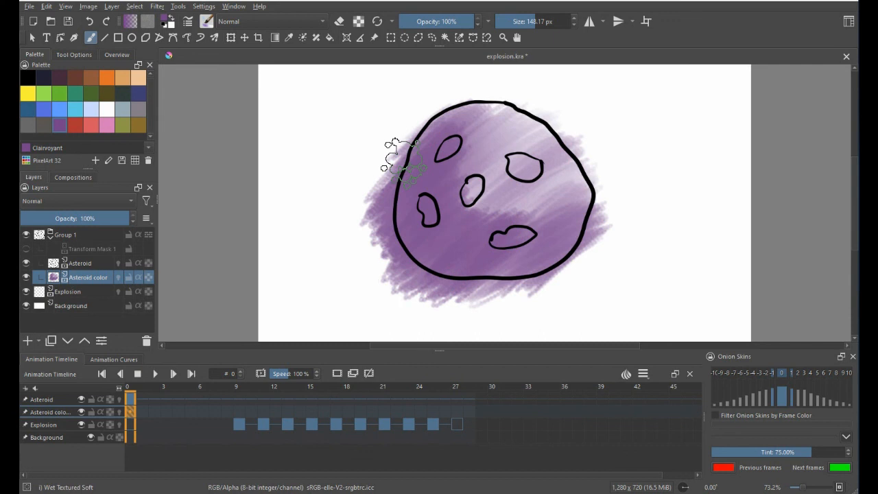
# Select the area outside the Asteroid outline by contiguous selection, delete the overflowing paint from the Asteroid color layer, and deselect.
pyautogui.click(88, 262)
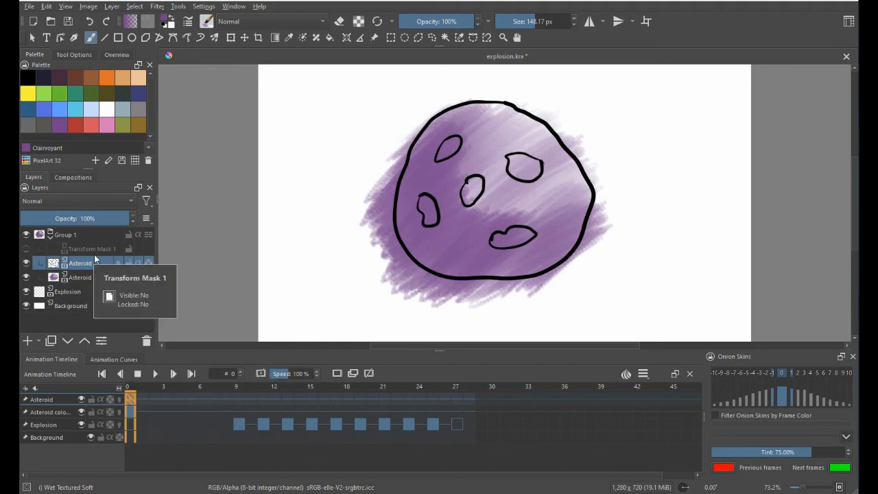
pyautogui.click(444, 38)
pyautogui.click(73, 55)
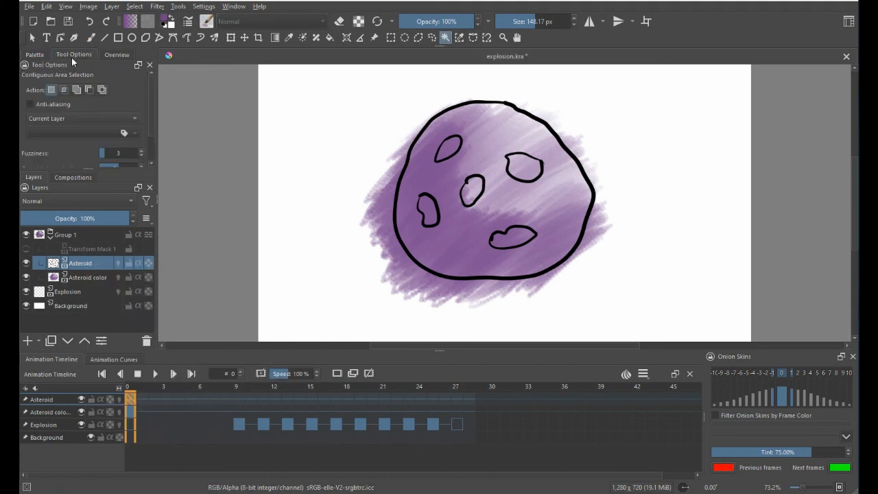
pyautogui.click(334, 193)
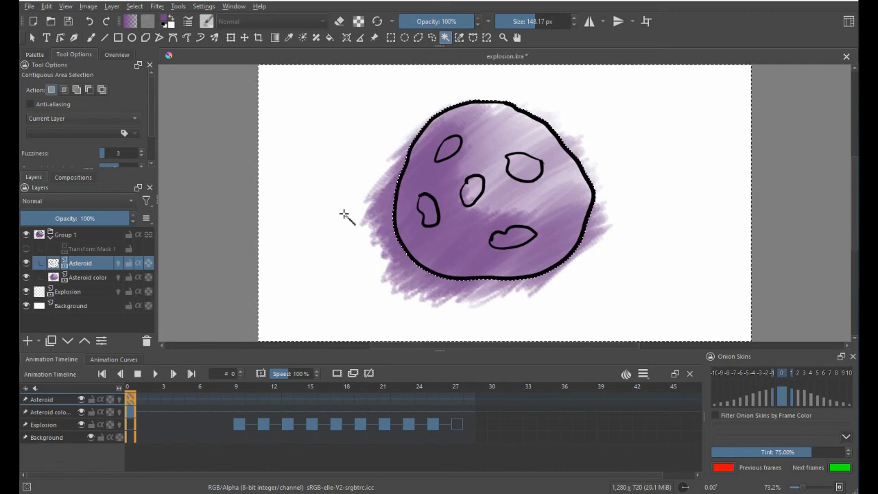
pyautogui.click(109, 277)
pyautogui.moveTo(113, 280)
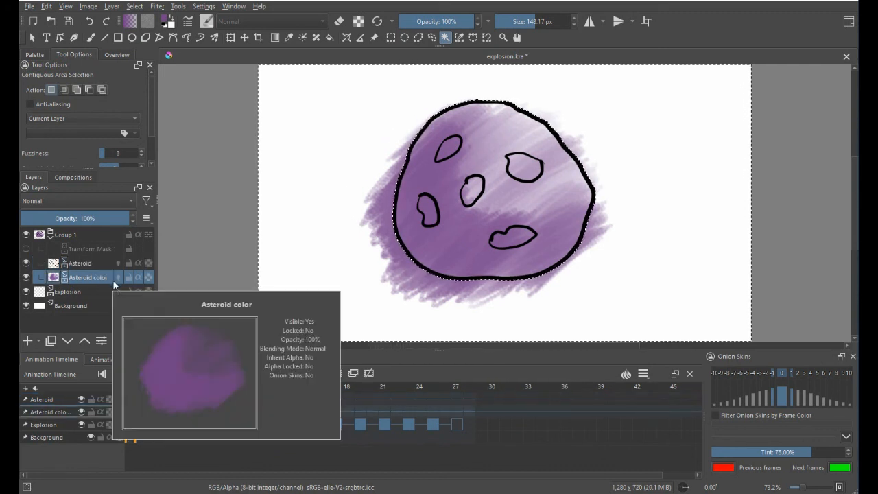
pyautogui.press('Delete')
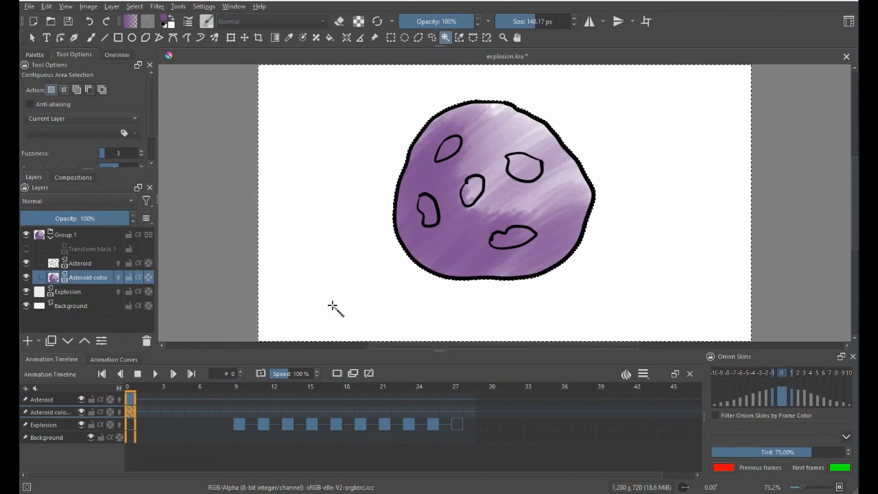
pyautogui.hotkey('ctrl', 'shift', 'a')
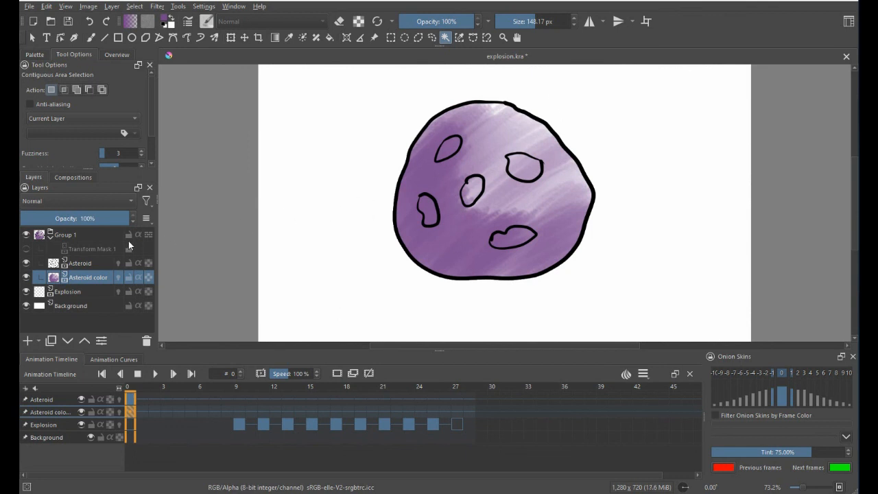
# Show Transform Mask 1 again, scrub the colored asteroid animation to frame 18, and make the timeline area slightly taller.
pyautogui.click(72, 250)
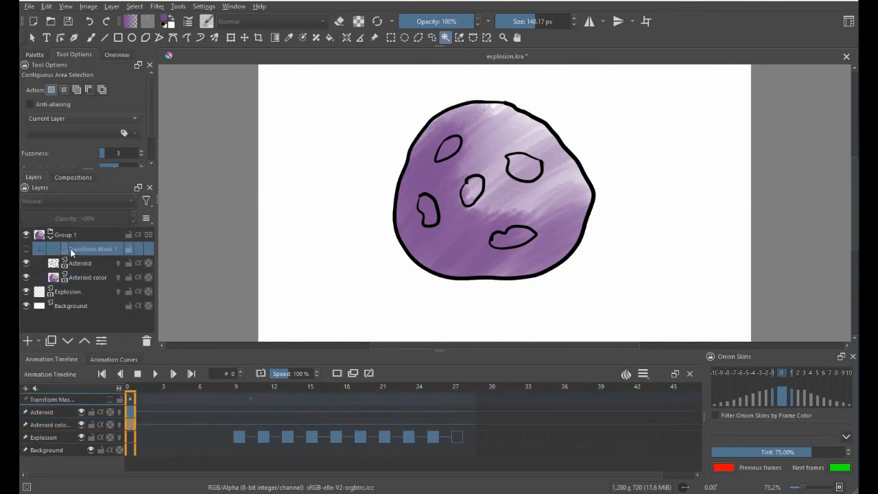
pyautogui.click(27, 248)
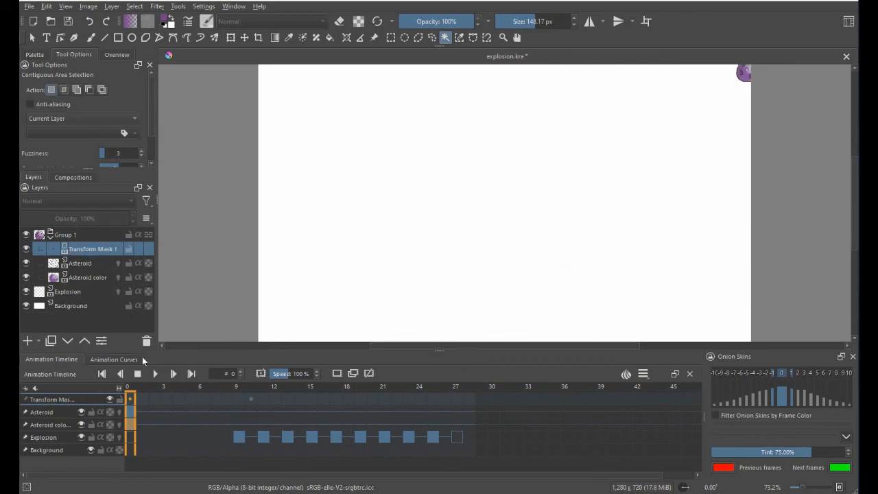
pyautogui.moveTo(143, 388)
pyautogui.mouseDown()
pyautogui.moveTo(316, 414)
pyautogui.moveTo(130, 409)
pyautogui.moveTo(401, 416)
pyautogui.moveTo(345, 425)
pyautogui.mouseUp()
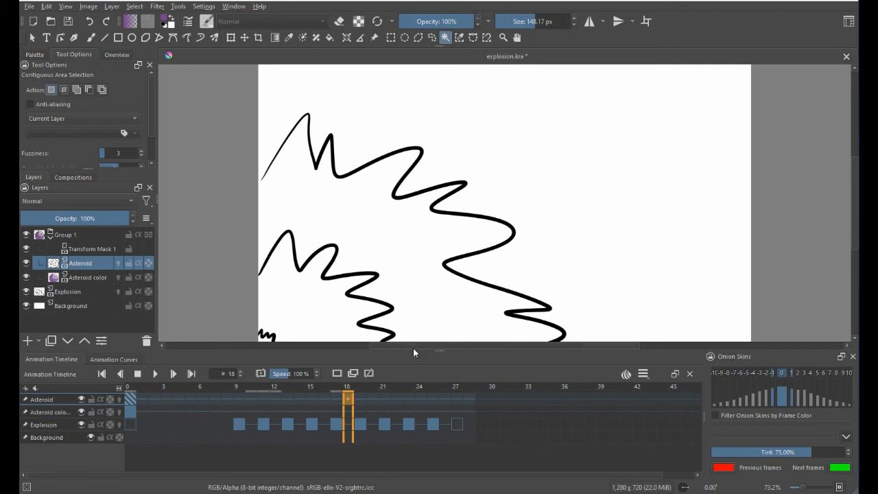
pyautogui.moveTo(433, 351)
pyautogui.mouseDown()
pyautogui.moveTo(445, 295)
pyautogui.moveTo(441, 349)
pyautogui.mouseUp()
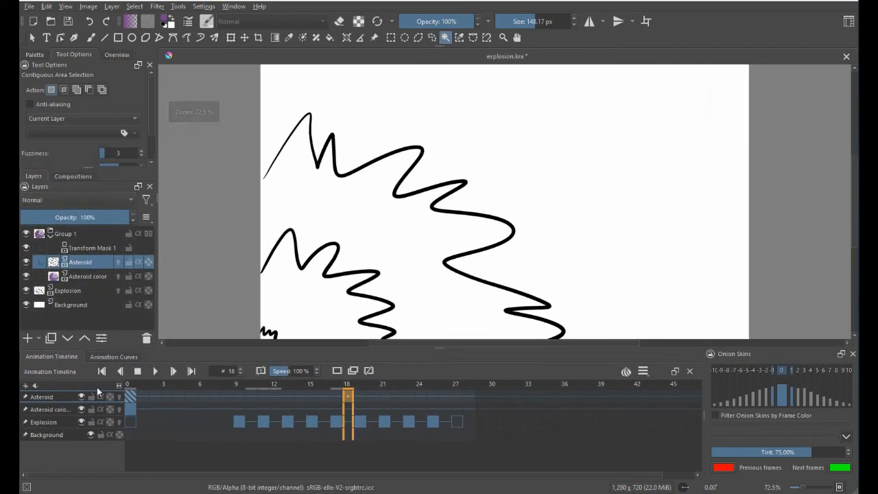
# Unpin the Asteroid and Asteroid color layers from the timeline, and pin the existing Asteroid layer back to it.
pyautogui.click(42, 409)
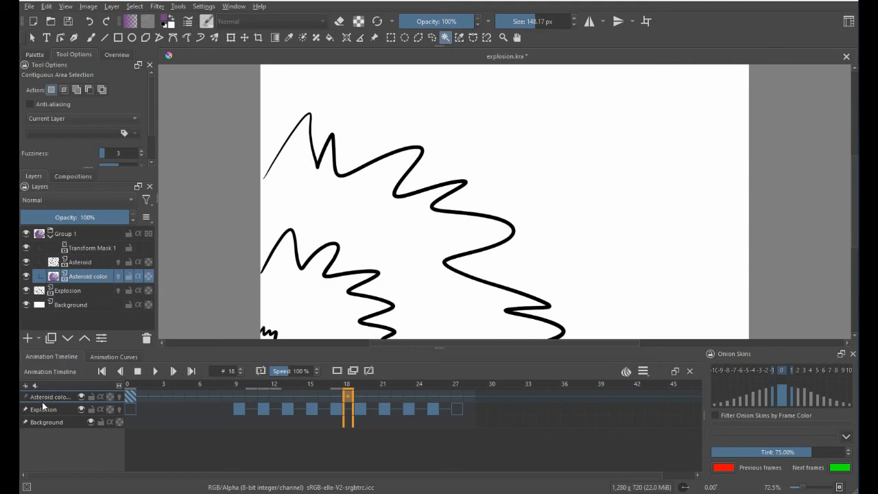
pyautogui.click(42, 404)
pyautogui.rightClick(41, 393)
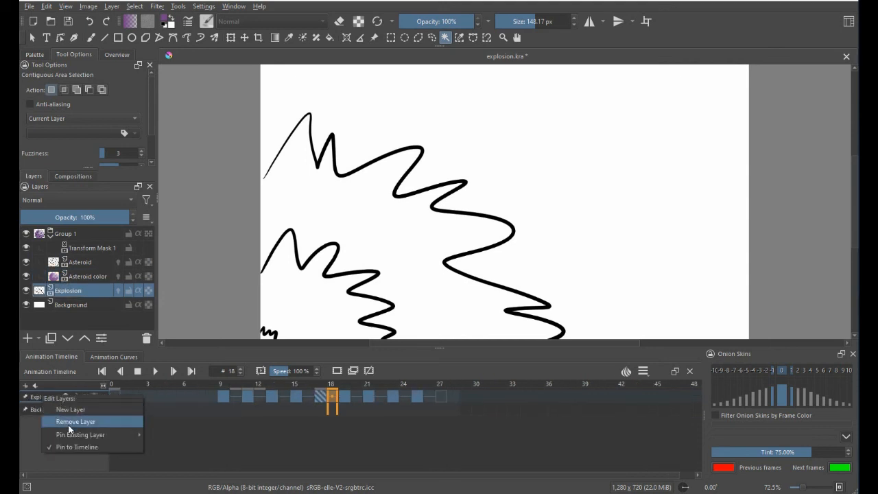
pyautogui.moveTo(71, 436)
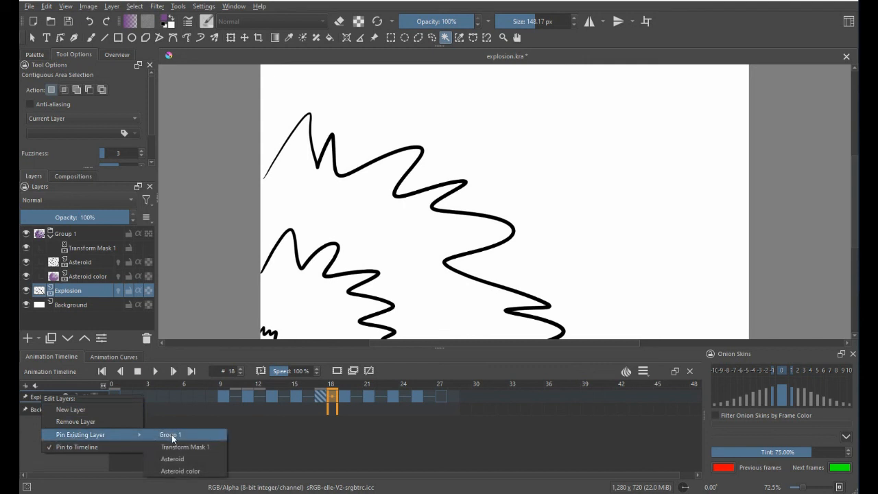
pyautogui.click(171, 458)
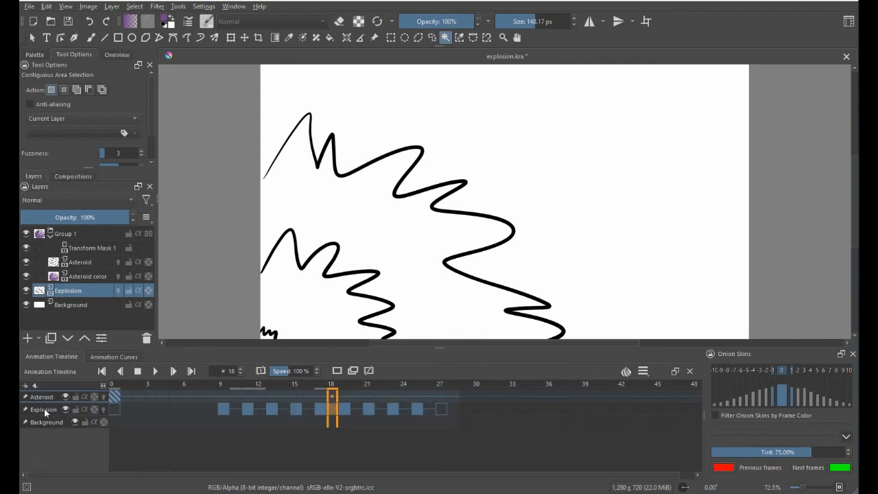